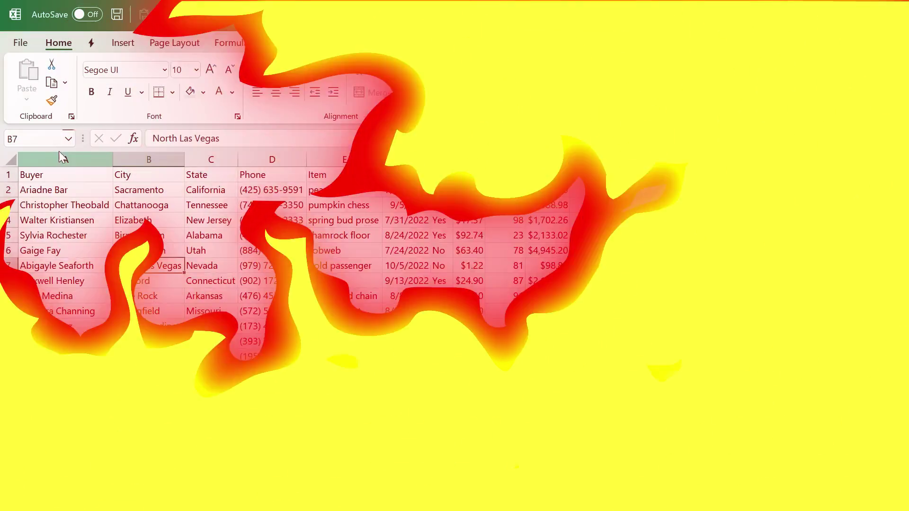
Step: Insert a blank column A and a blank row 1 before the sales table
right_click(52, 160)
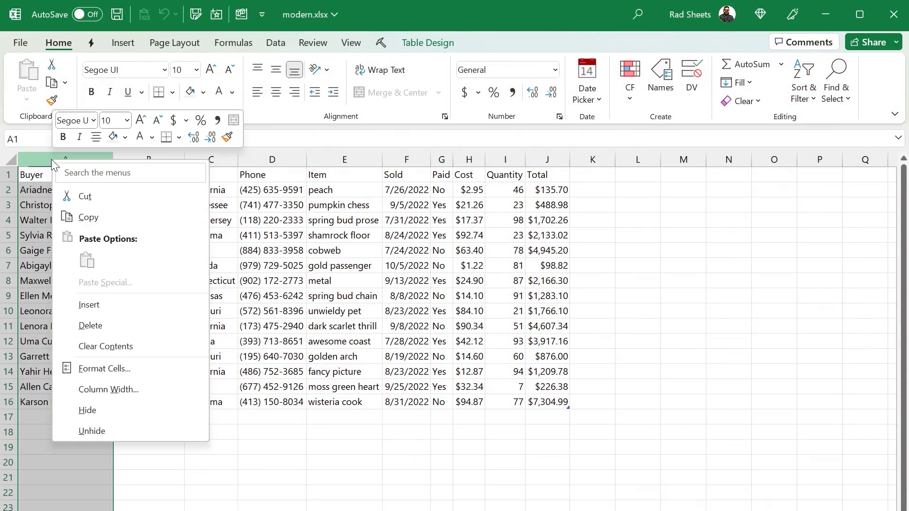
click(94, 304)
click(125, 265)
click(9, 175)
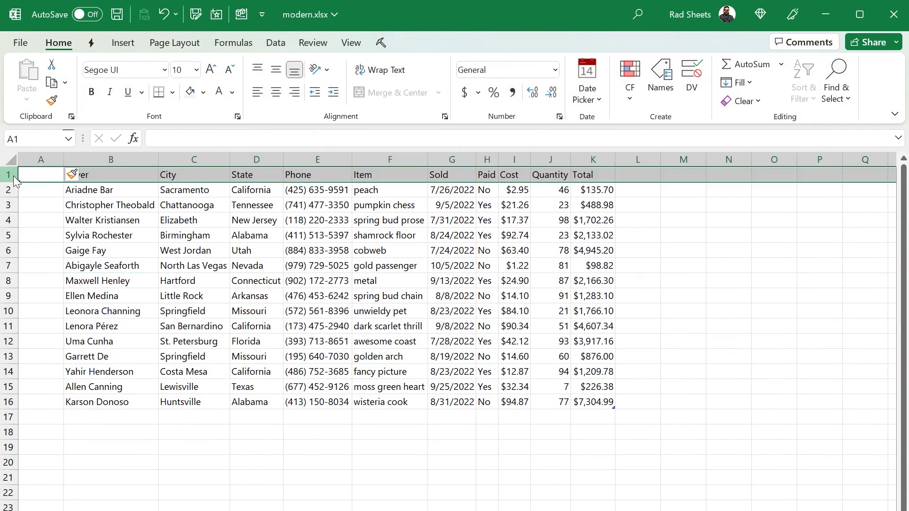
right_click(10, 175)
click(37, 318)
click(177, 299)
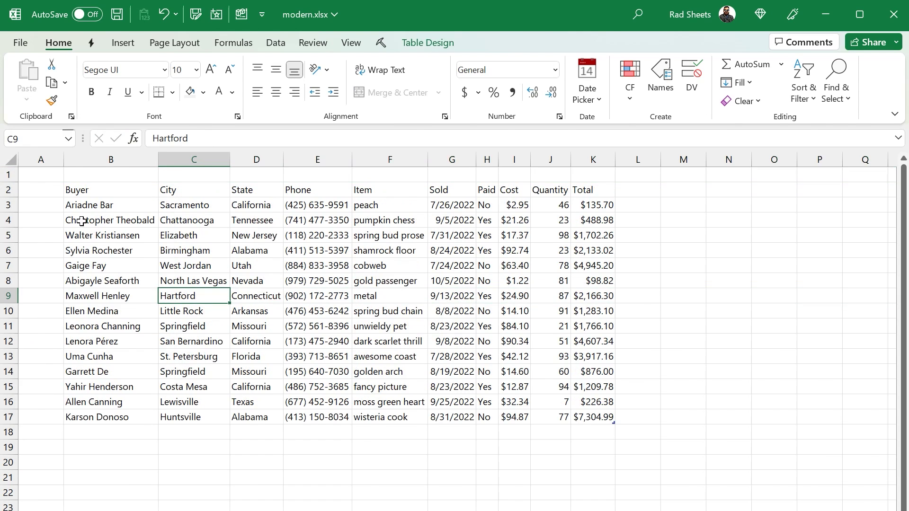
Step: Narrow column A to width 3.00, make row 1 40 pixels tall, and set every row to height 20.00
click(48, 160)
drag(64, 162, 63, 162)
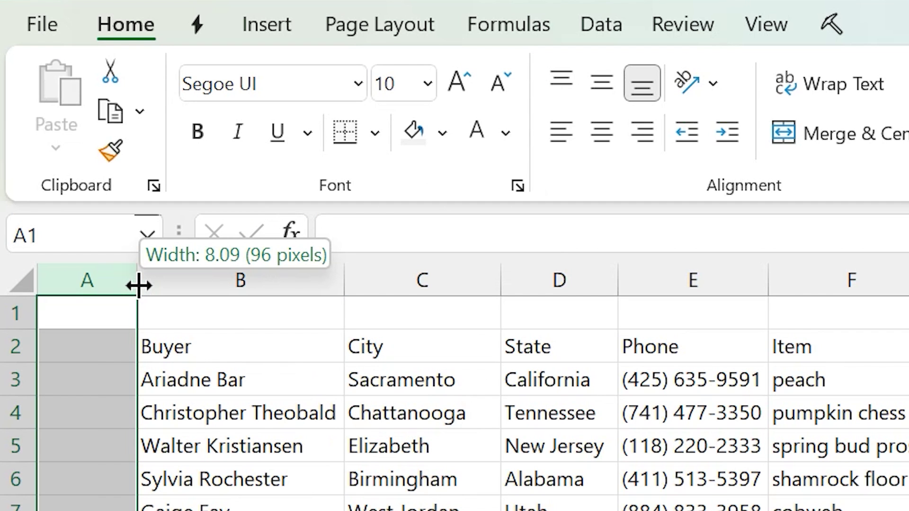
drag(138, 285, 80, 290)
drag(19, 327, 19, 337)
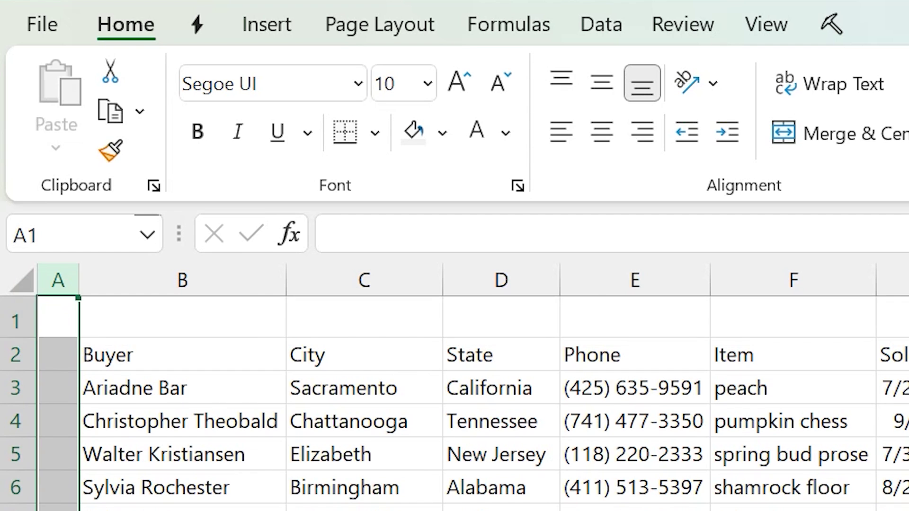
click(501, 510)
click(18, 277)
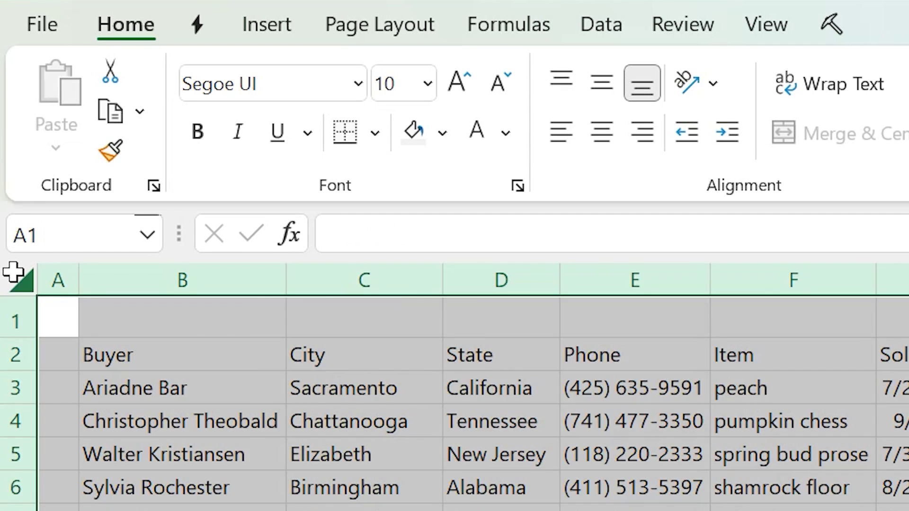
drag(18, 371, 19, 371)
drag(14, 201, 13, 204)
Step: Middle-align all text in the whole sheet vertically
click(188, 283)
click(392, 305)
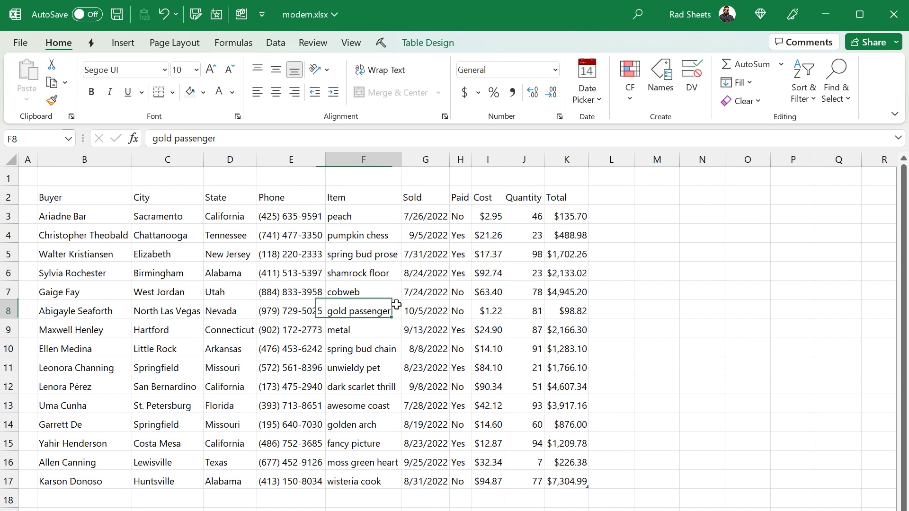
click(233, 288)
click(10, 160)
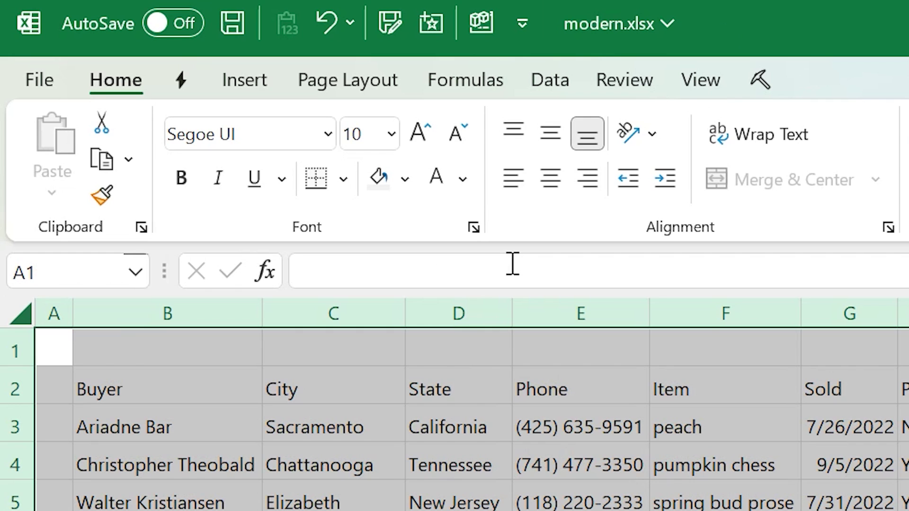
click(550, 142)
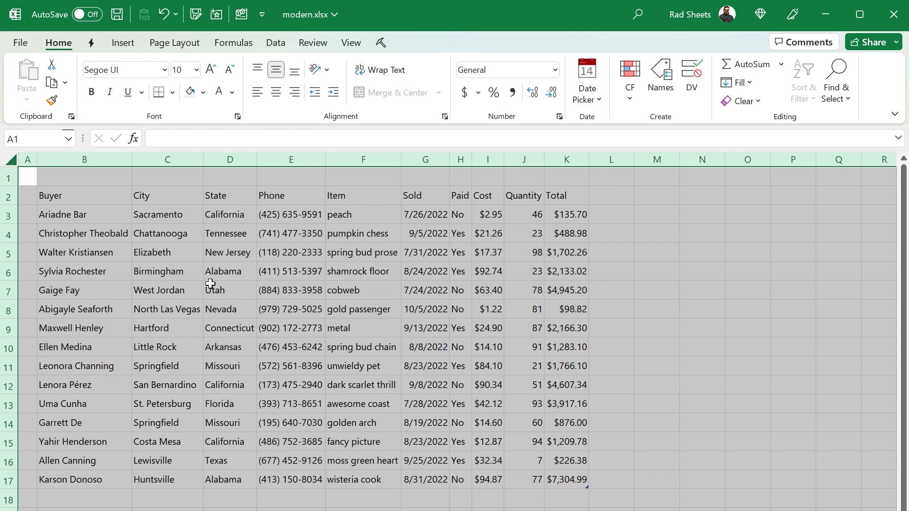
Step: Give all sheet text a dark grey font colour
click(216, 286)
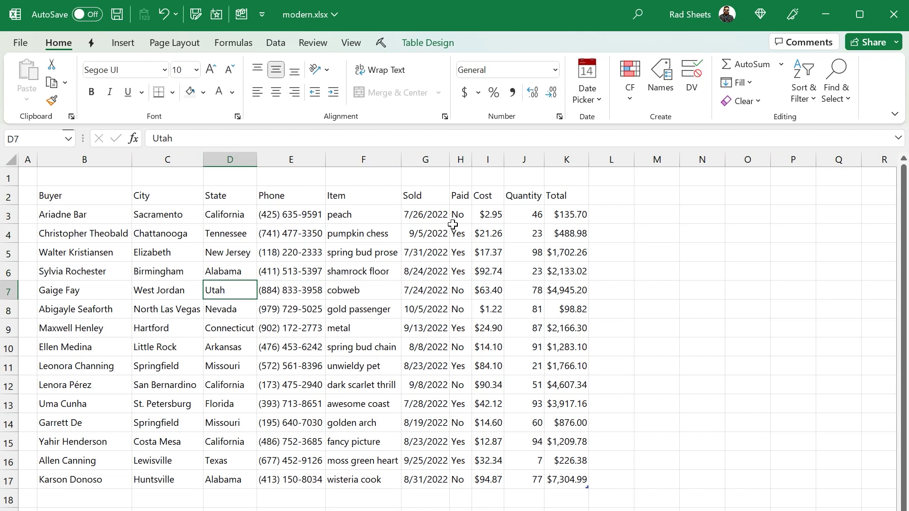
click(10, 159)
click(232, 92)
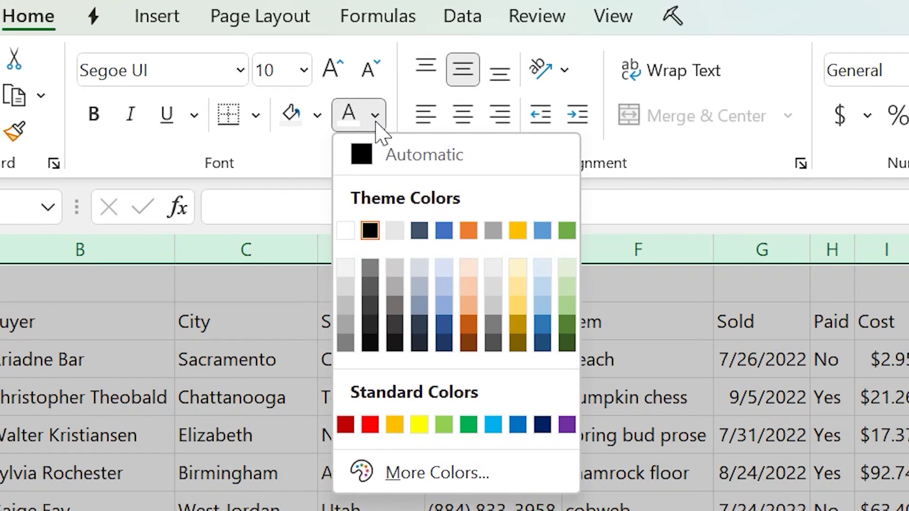
click(371, 284)
Step: Make the header row B2:K2, Buyer through Total, bold
click(236, 367)
drag(83, 196, 555, 197)
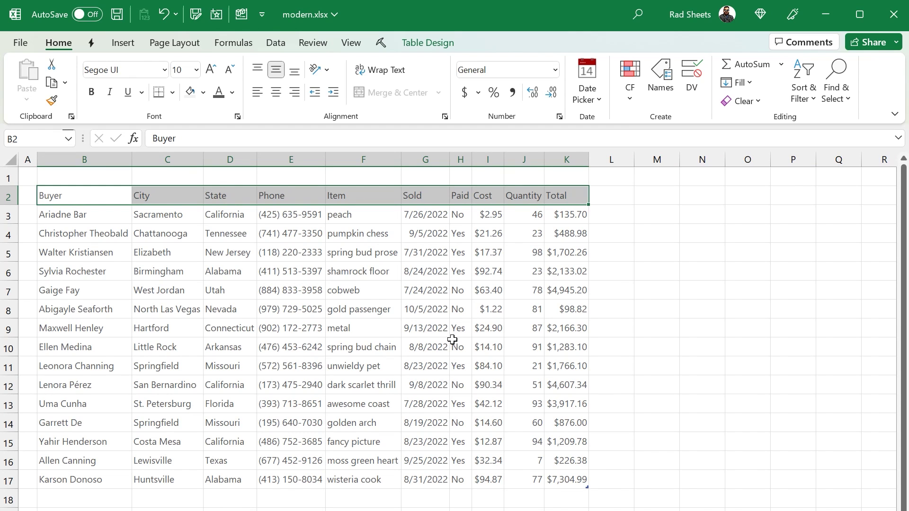
key(ctrl+b)
click(392, 286)
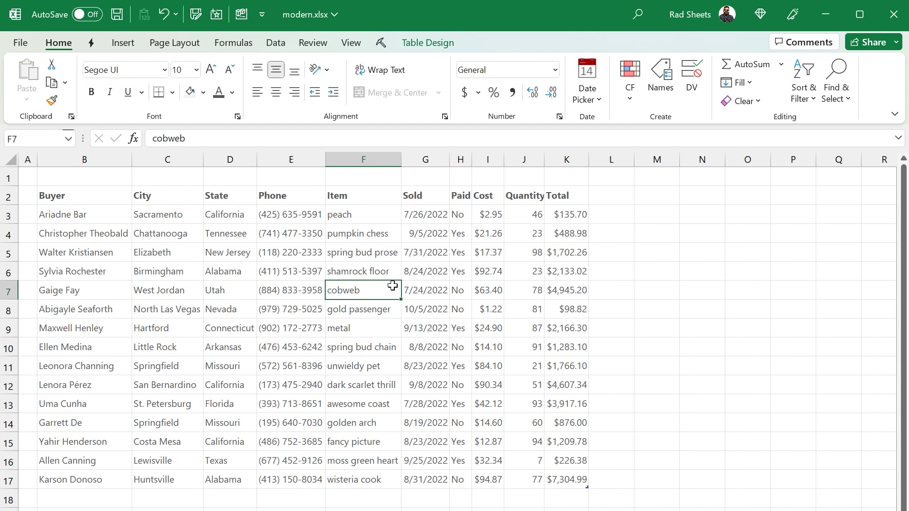
Step: Give data cells B3:K17 thin grey outline and inside borders, and turn off sheet gridlines
key(alt+w)
drag(62, 214, 568, 477)
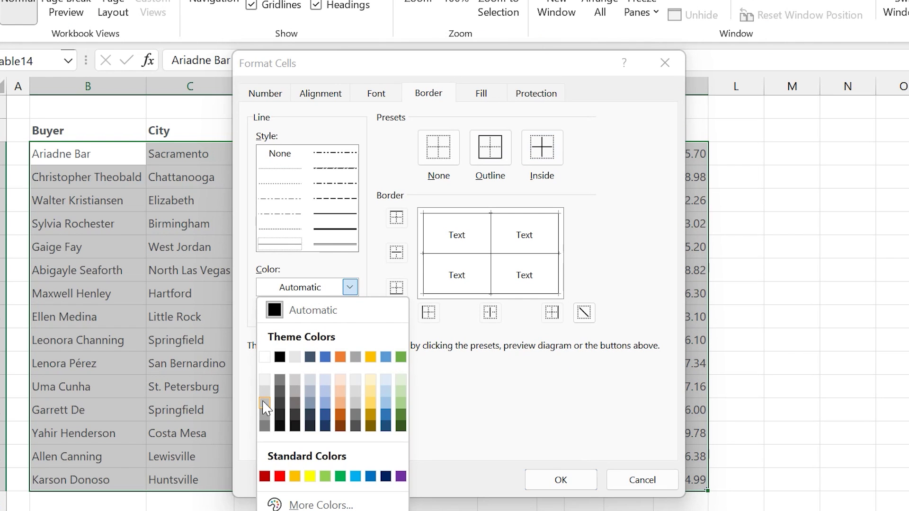
click(227, 234)
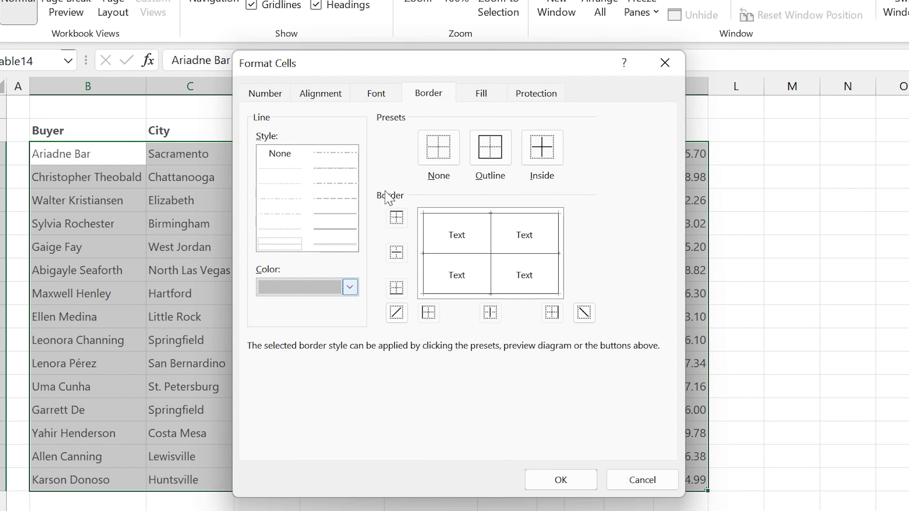
click(488, 151)
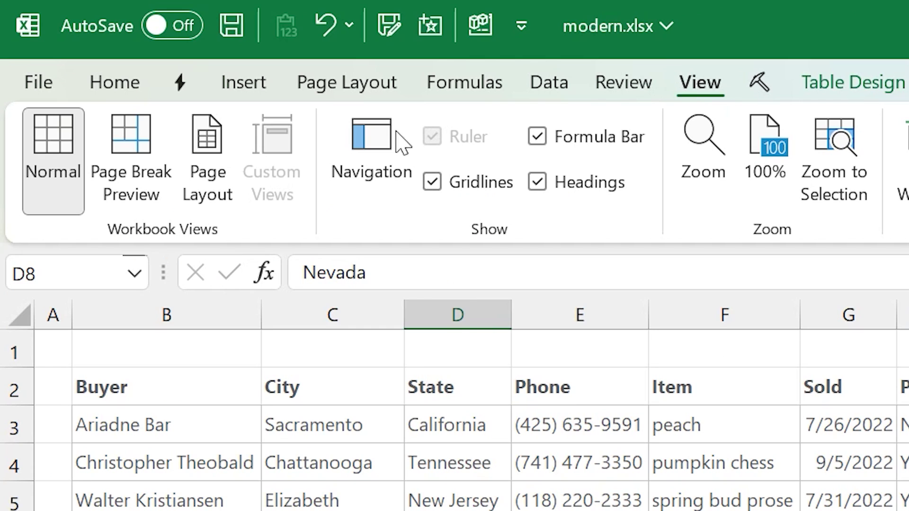
click(431, 182)
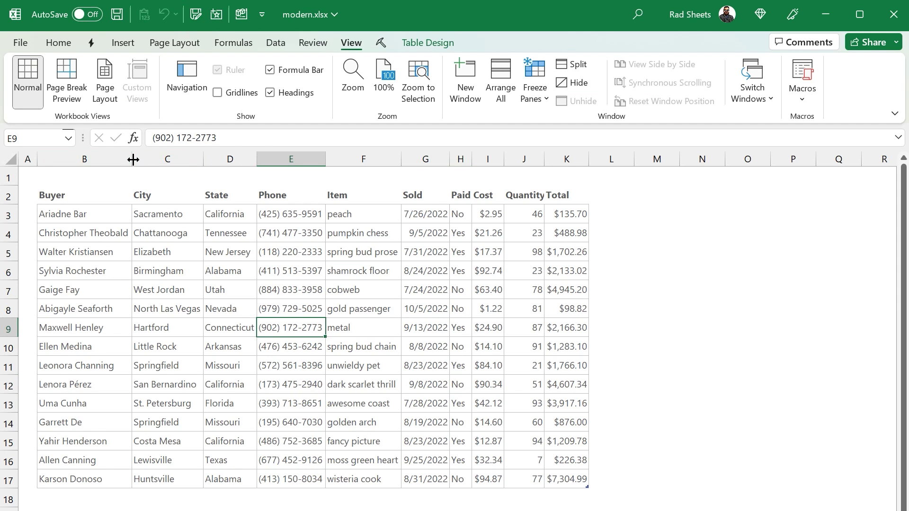
Step: Widen the Buyer column to 210 pixels and the City column to 160 pixels
drag(132, 158, 138, 159)
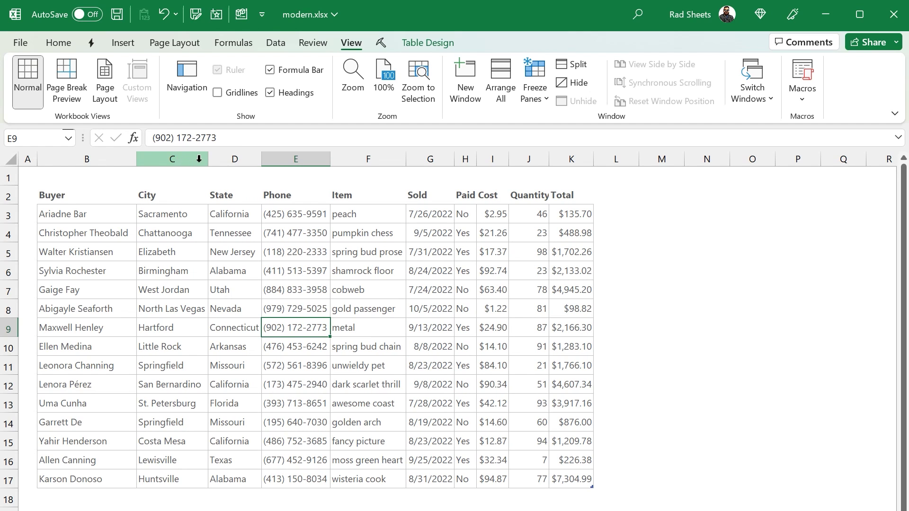
drag(208, 159, 212, 159)
mouse_move(568, 233)
mouse_down()
mouse_move(574, 244)
mouse_move(568, 237)
mouse_up()
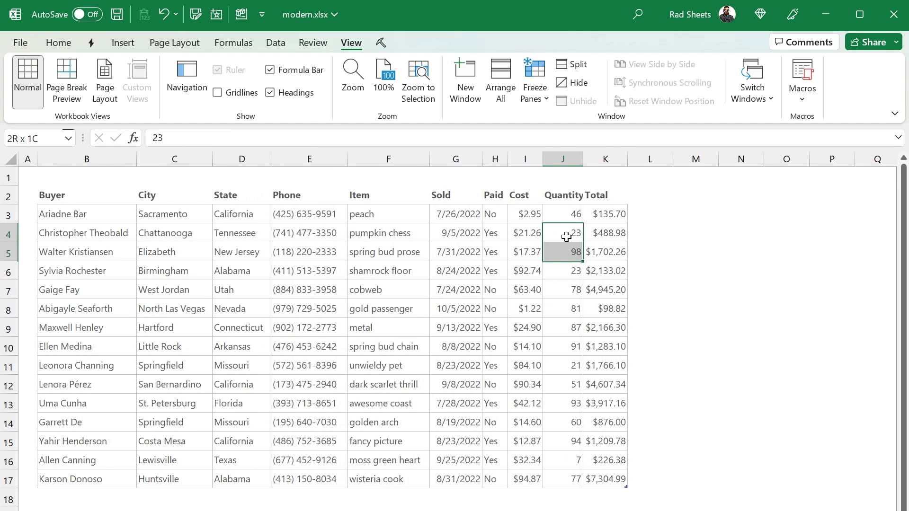
click(565, 390)
Step: Rename the Quantity header in J2 to 'Qty'
click(563, 309)
click(563, 195)
text(Q)
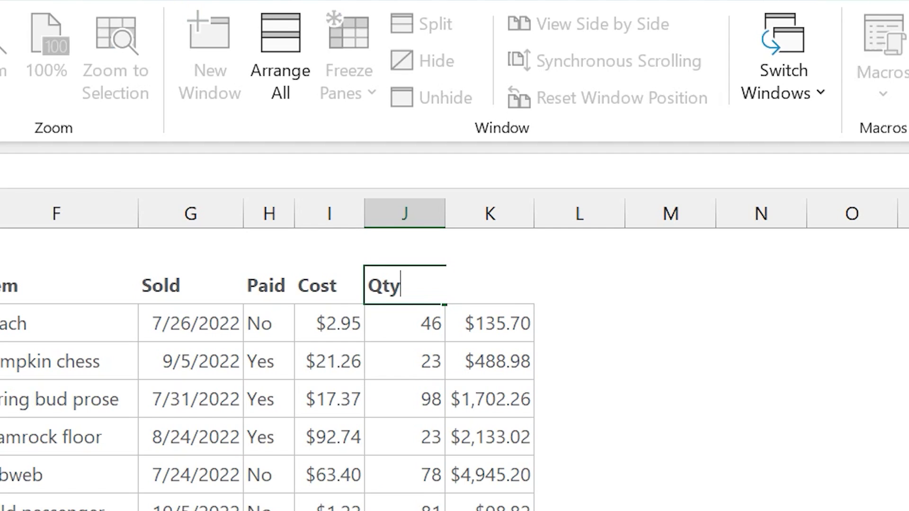
key(Return)
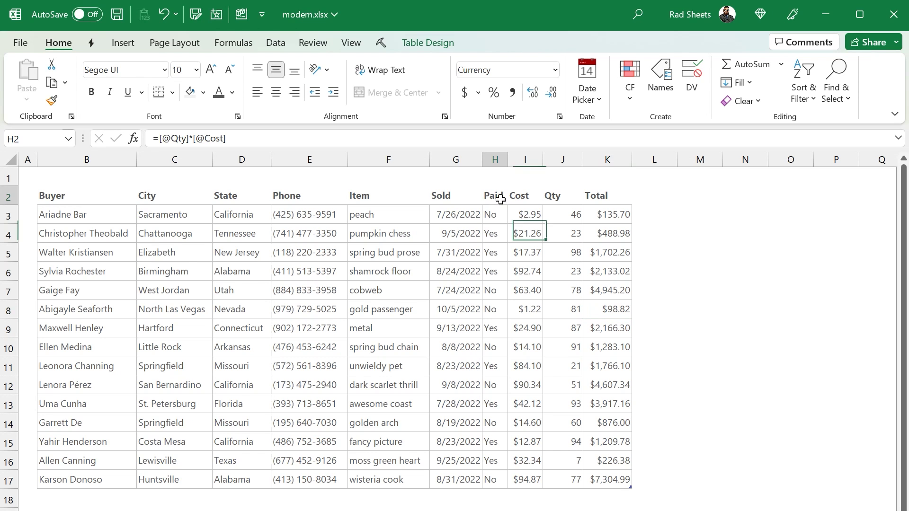
Step: Centre the Paid–Total headers and the Paid (H3:H17) and Qty (J3:J17) values
drag(268, 286, 483, 288)
key(ctrl+e)
click(570, 294)
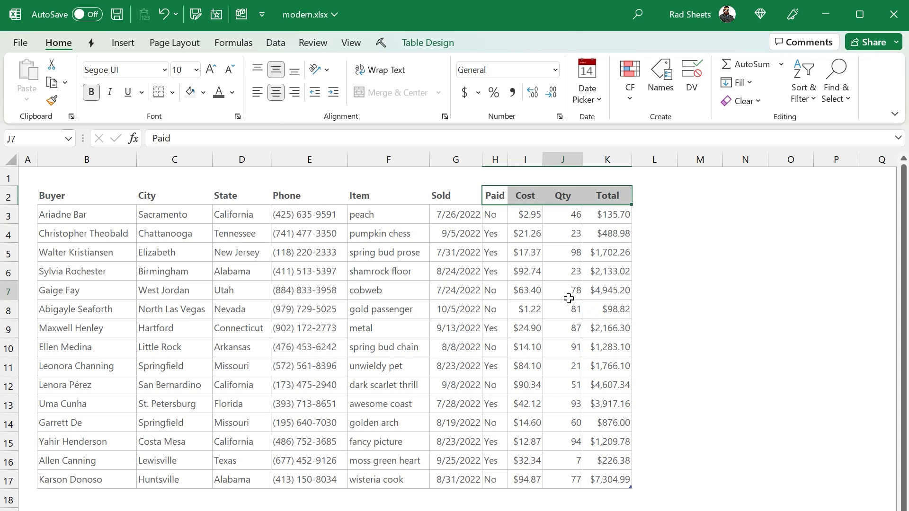
drag(492, 216, 487, 487)
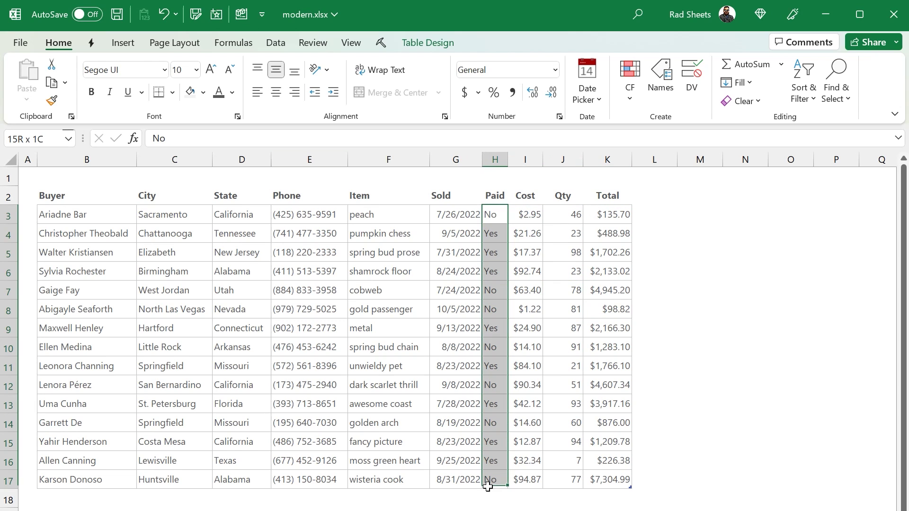
click(276, 92)
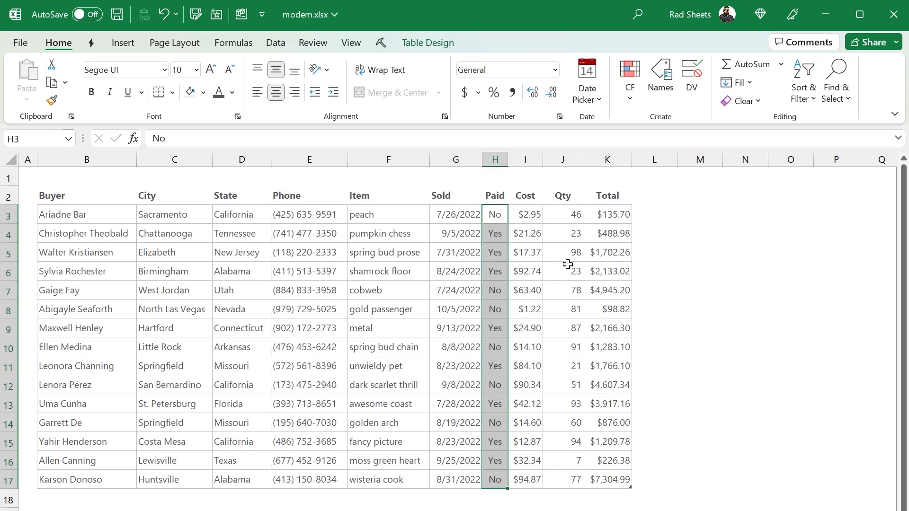
drag(565, 215, 563, 480)
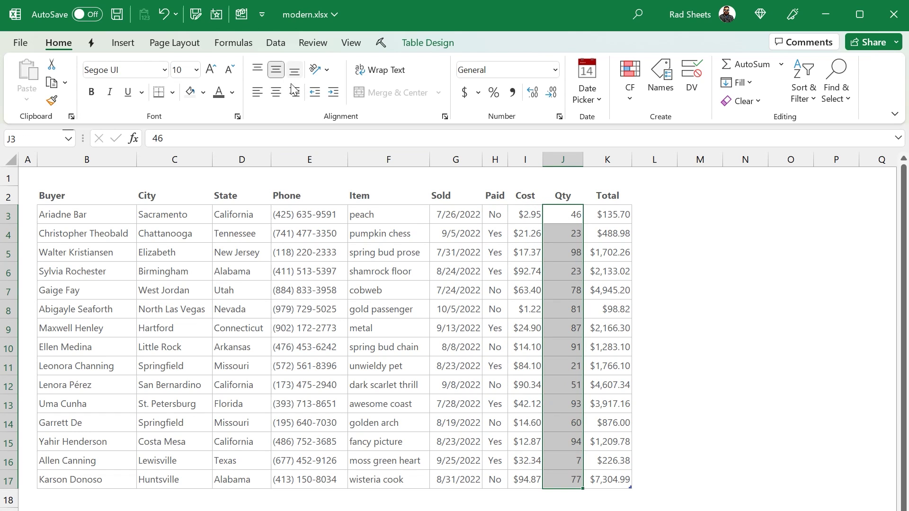
click(276, 91)
Step: Narrow the Qty column to 64 pixels
drag(582, 161, 574, 156)
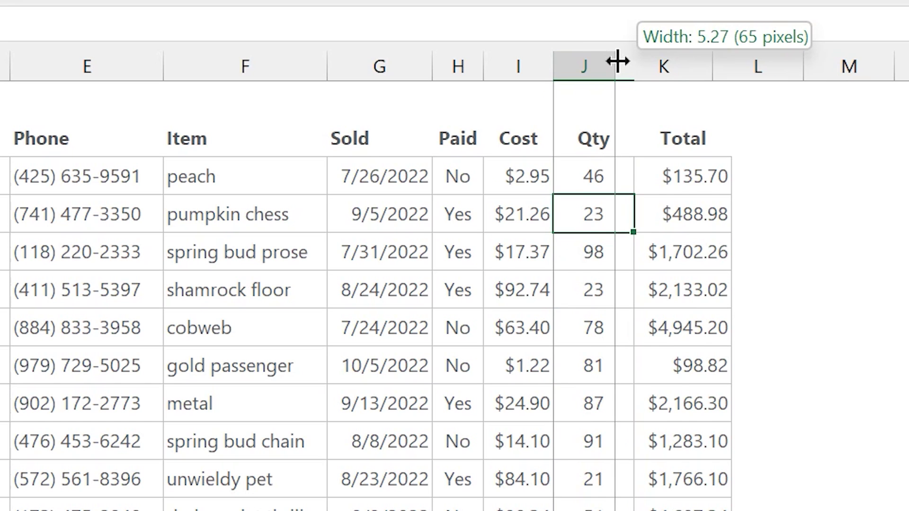
click(616, 61)
drag(617, 61, 616, 61)
Step: Widen the Paid column and fill the Item through Total data cells light grey
drag(481, 65, 492, 65)
drag(67, 217, 76, 252)
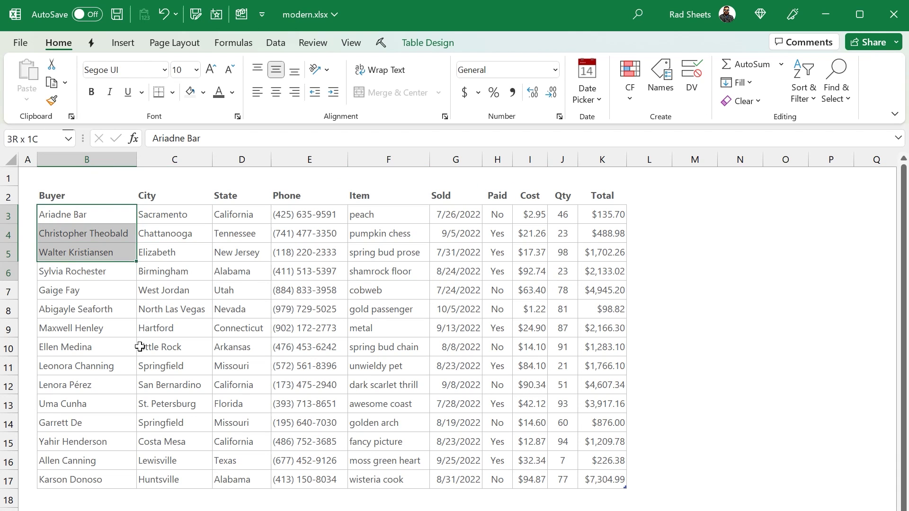
drag(140, 347, 304, 480)
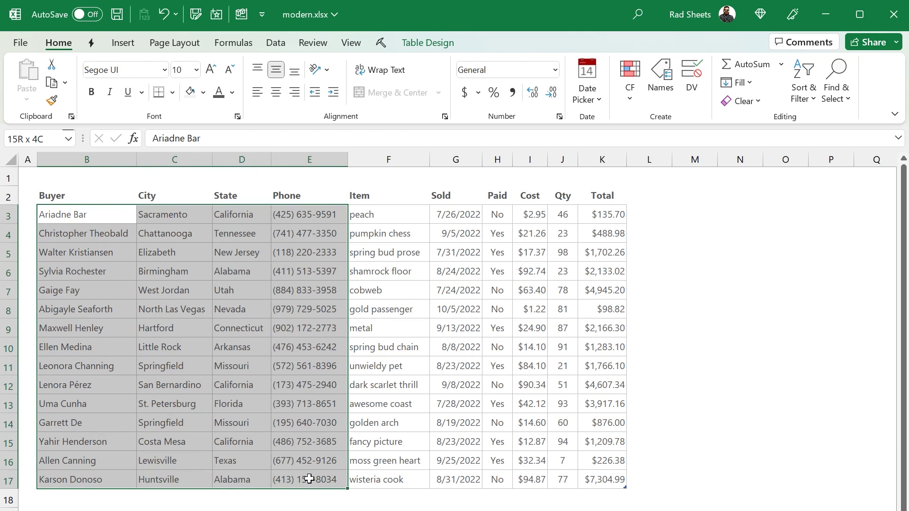
drag(379, 219, 604, 470)
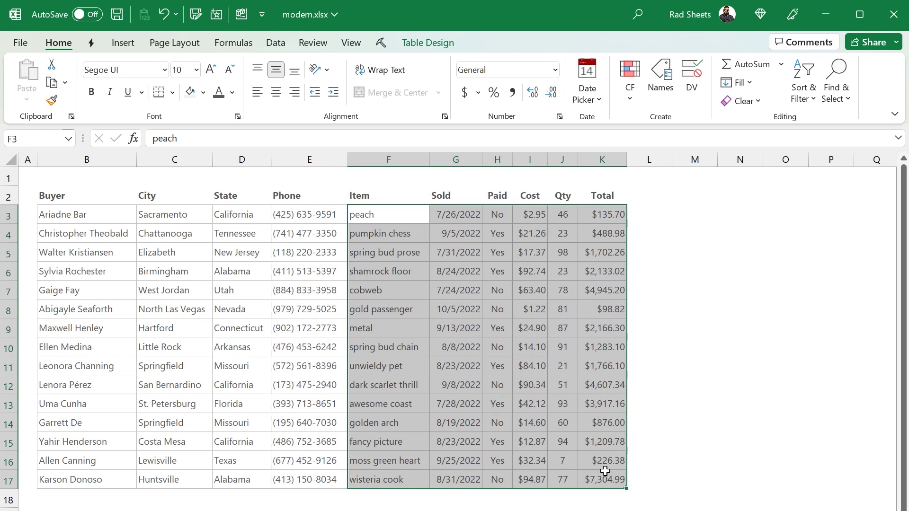
click(204, 92)
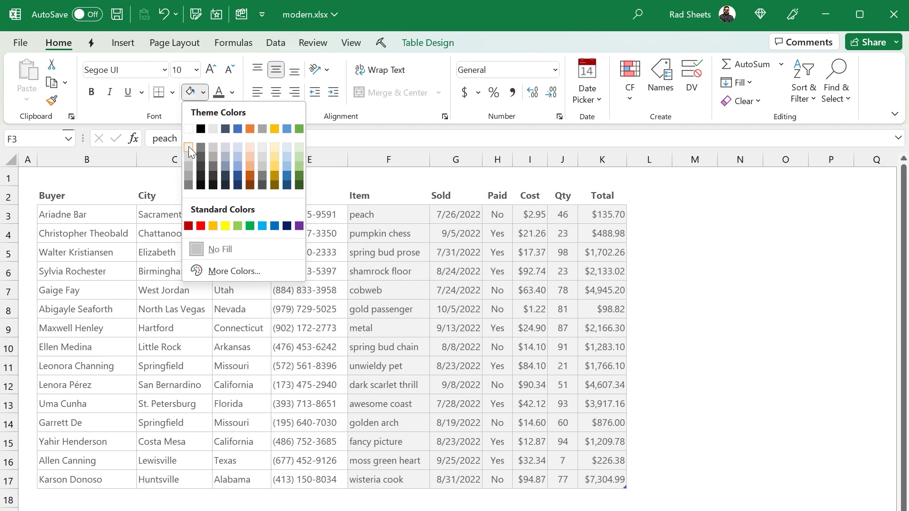
click(188, 146)
click(418, 307)
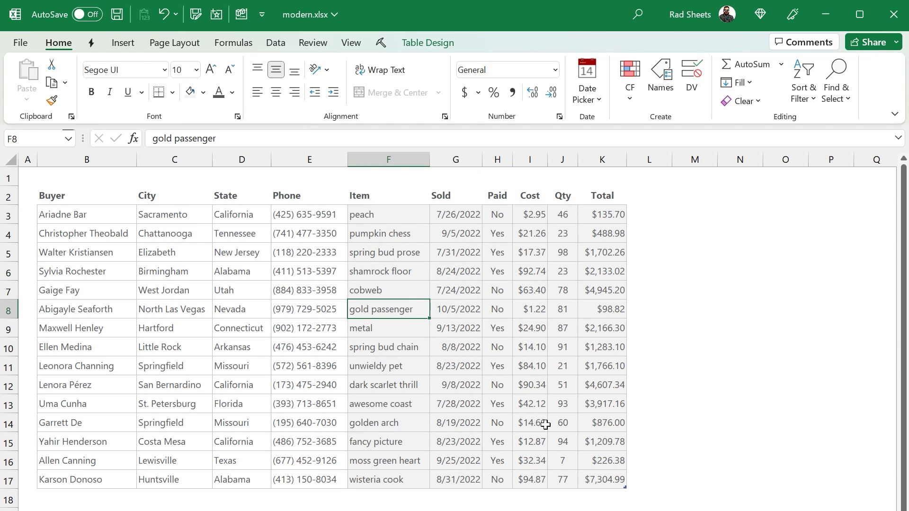
key(Down)
Step: Insert a blank Column1 at column F, between Phone and Item
right_click(377, 159)
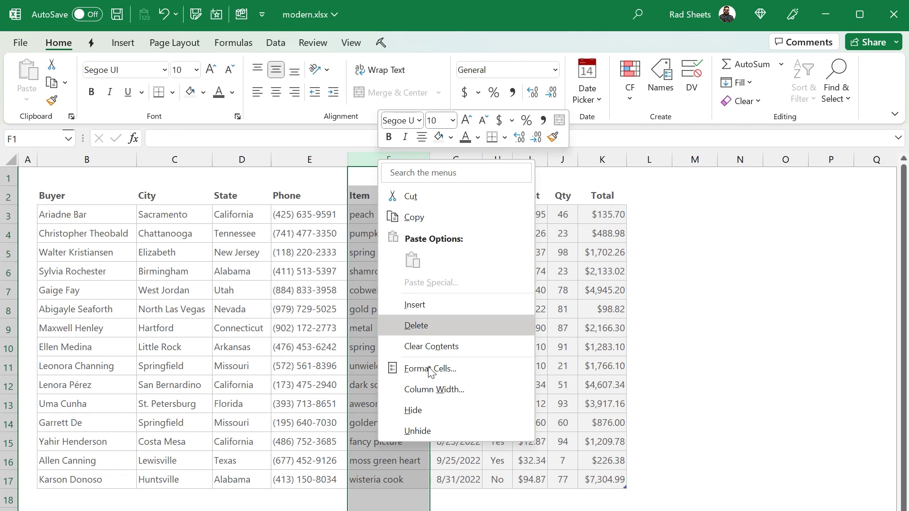
click(415, 307)
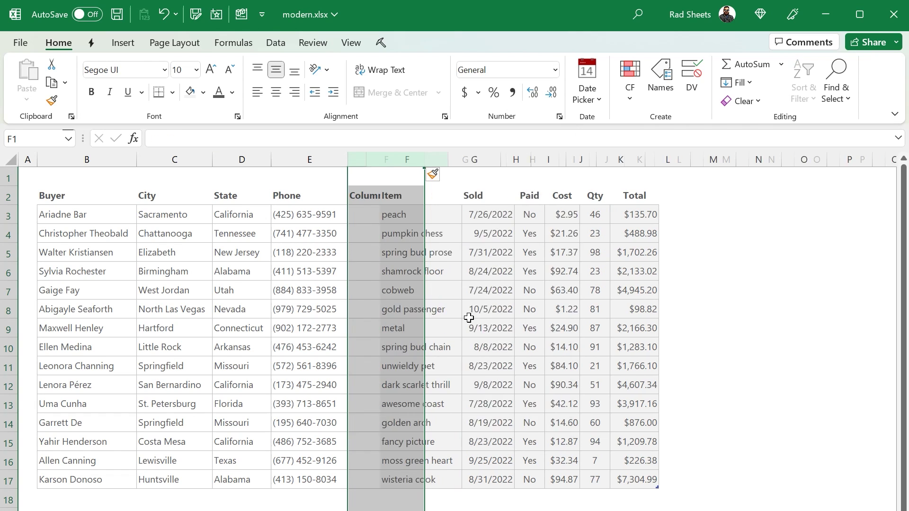
click(380, 195)
click(232, 92)
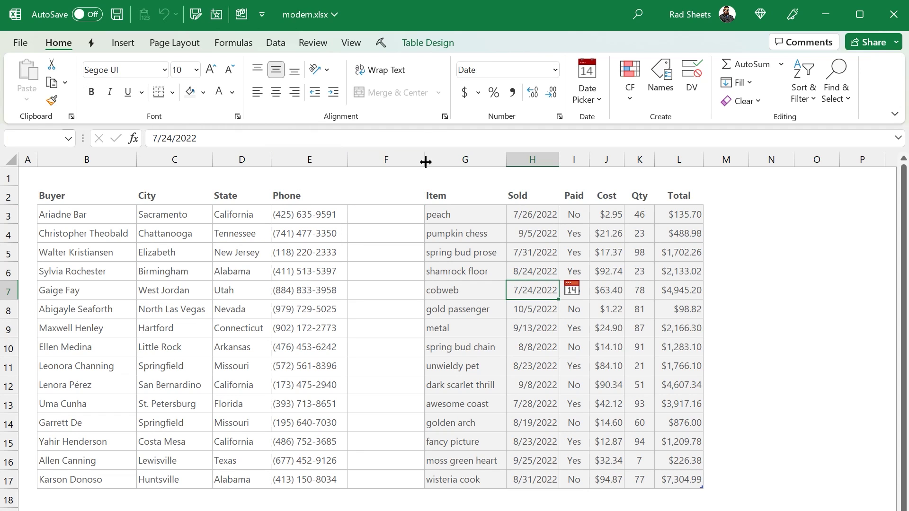
Step: Narrow column F to a thin gap and clear the inner borders of F3:F17
drag(425, 162, 357, 162)
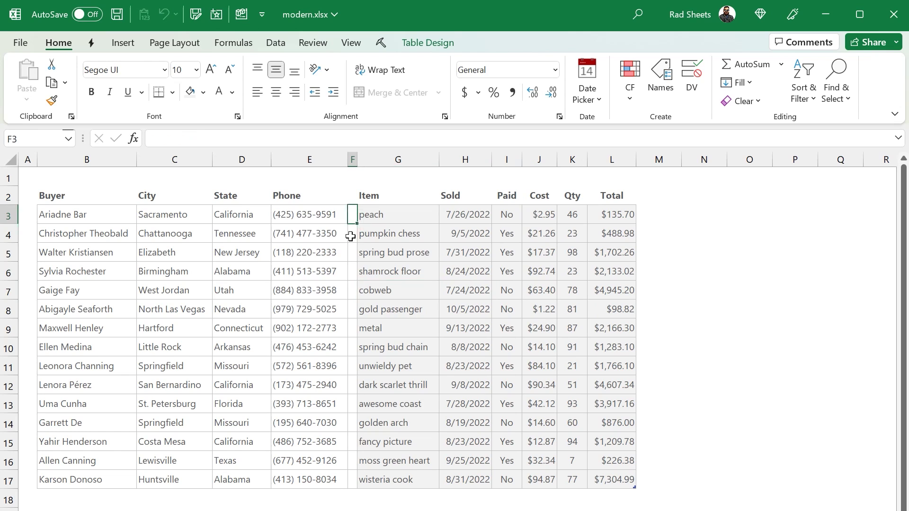
drag(352, 214, 355, 479)
key(ctrl+1)
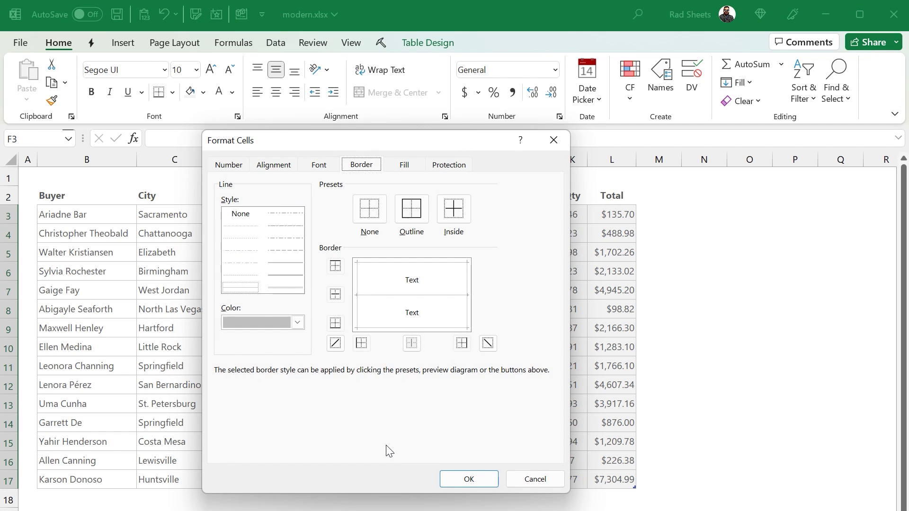
click(337, 323)
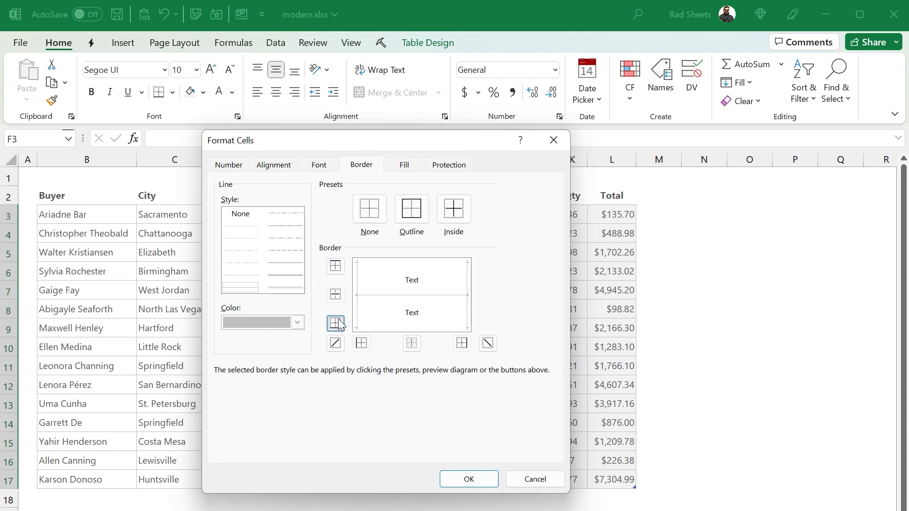
click(479, 474)
click(445, 331)
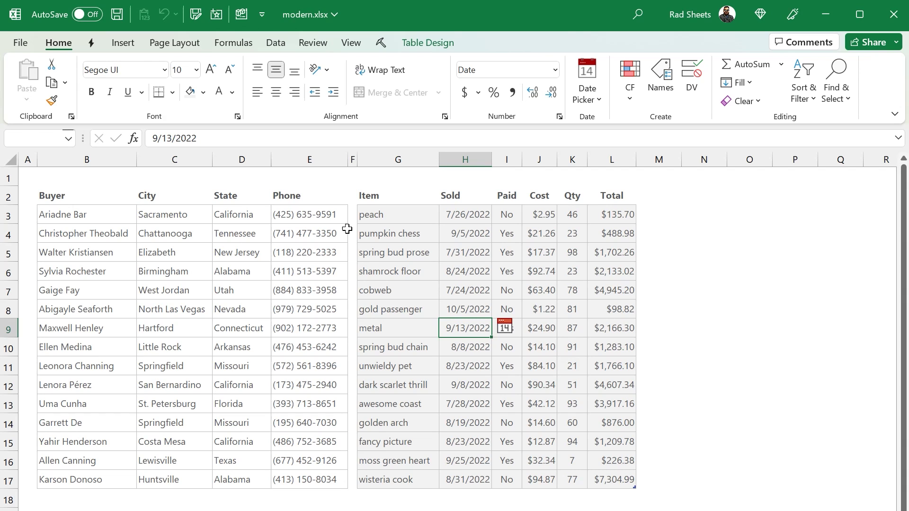
drag(356, 152, 358, 156)
Step: Add an Equal To highlight rule for 'No' on the Paid cells I3:I17
click(513, 217)
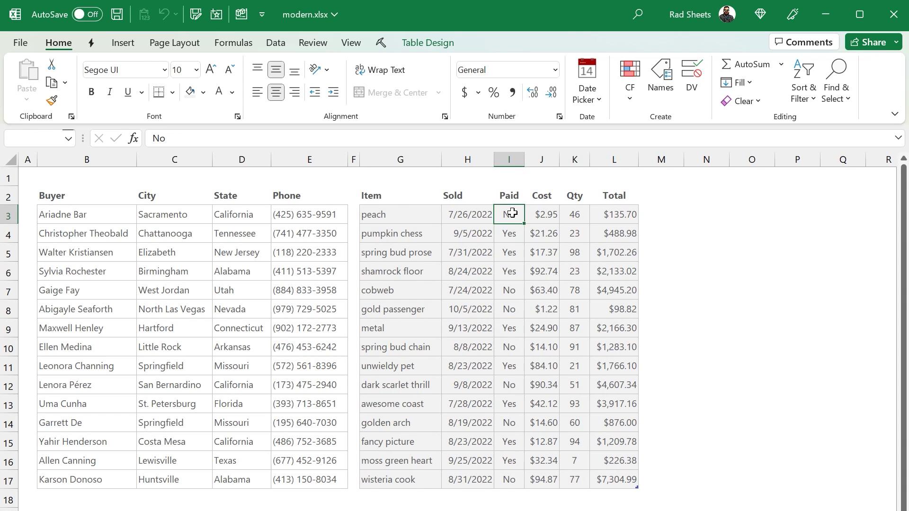
drag(512, 213, 520, 476)
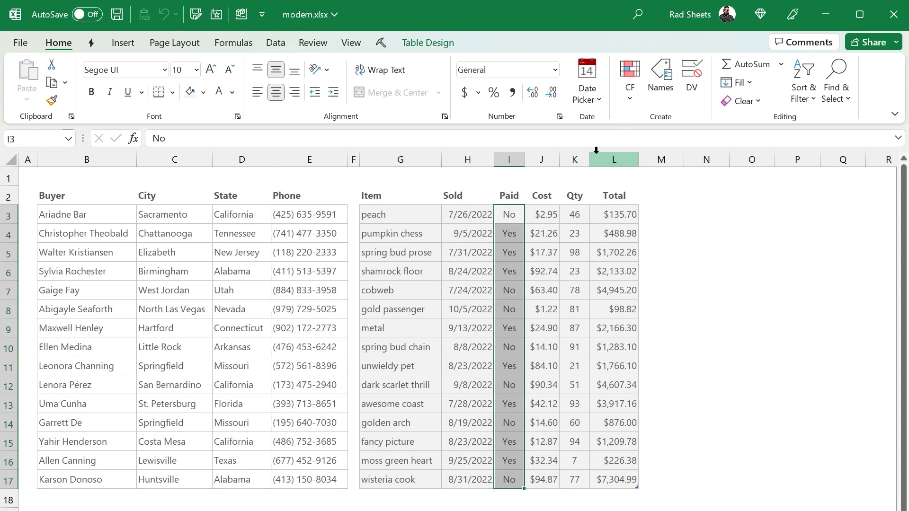
click(630, 78)
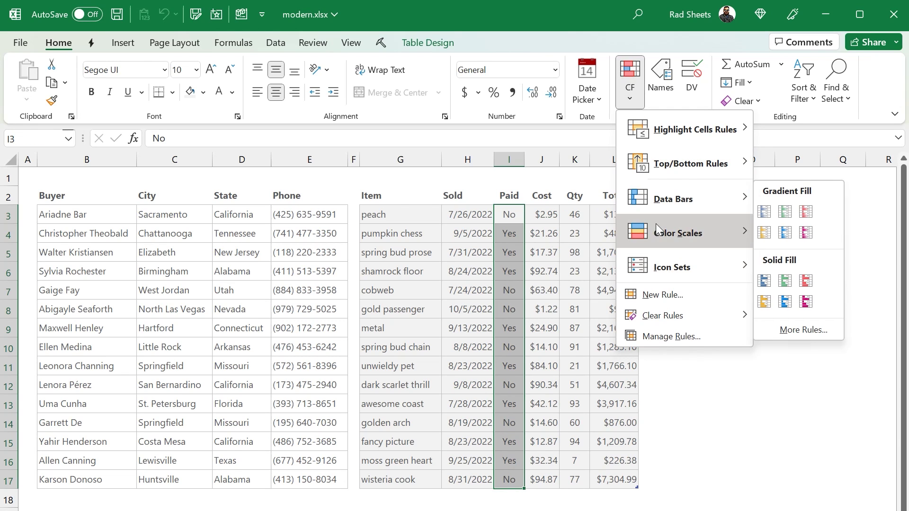
mouse_move(681, 126)
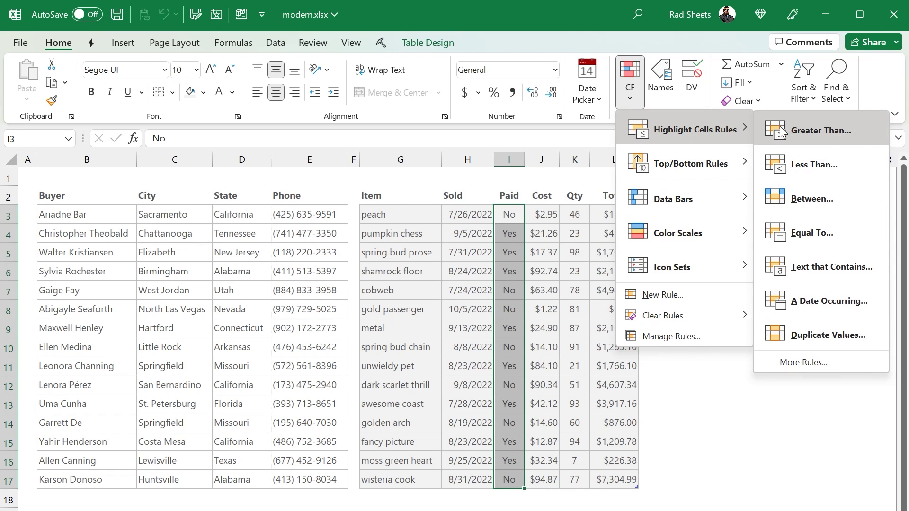
click(799, 234)
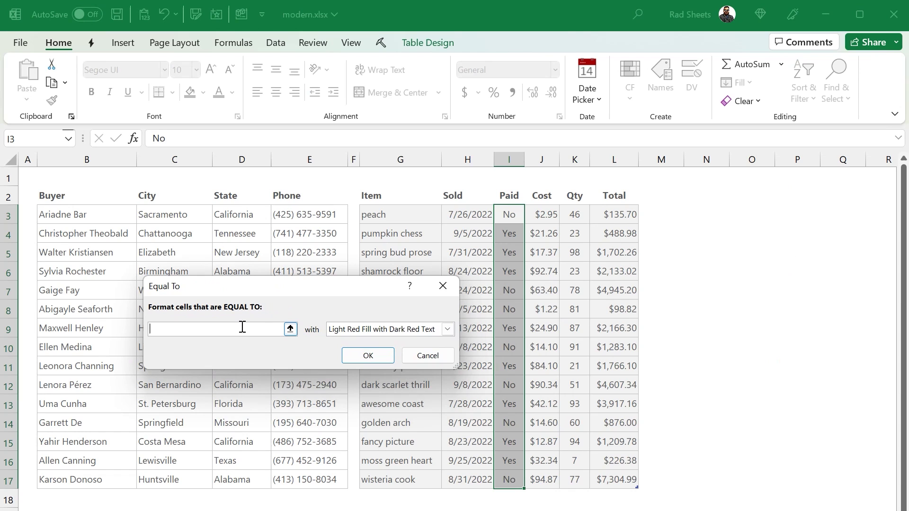
text(No)
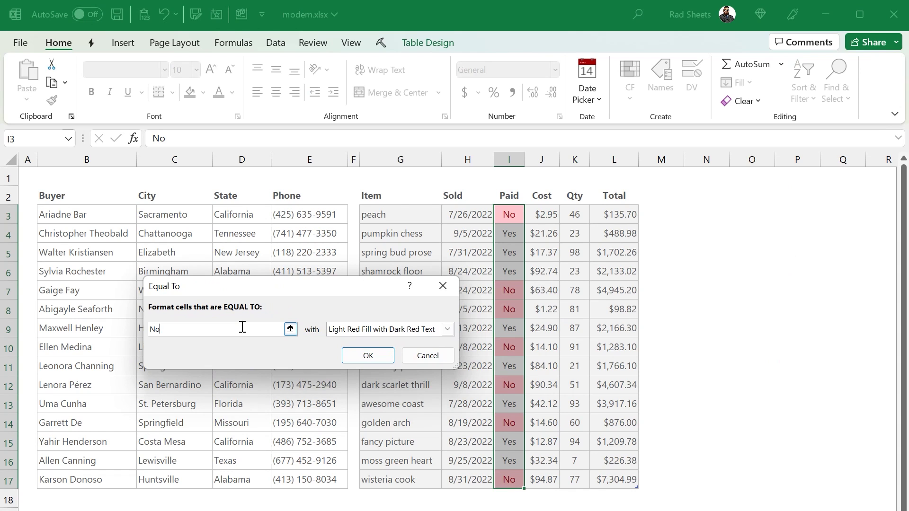
Step: Give the rule a custom format of dark red fill with white text
click(447, 327)
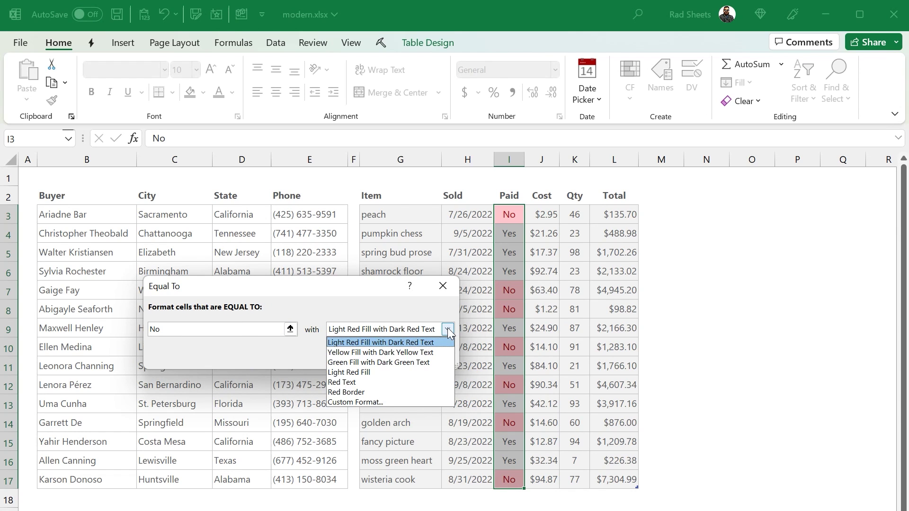
click(374, 403)
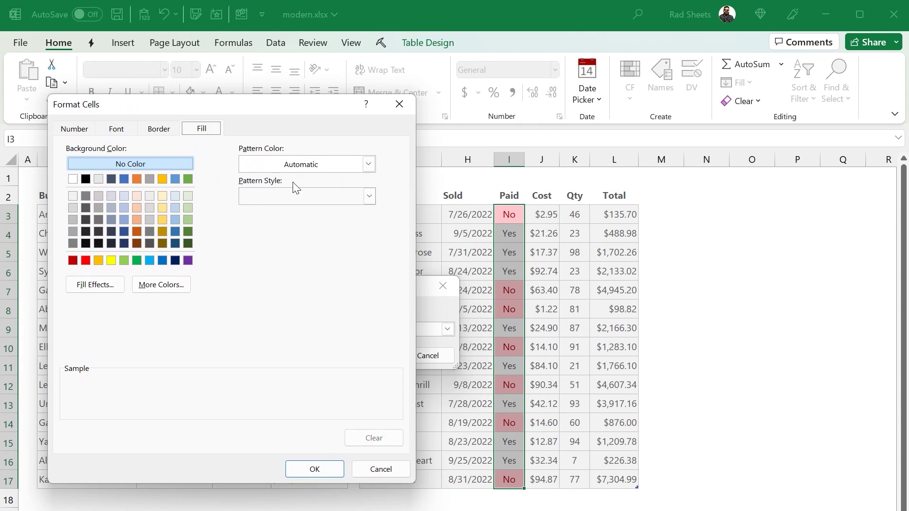
click(73, 261)
click(74, 129)
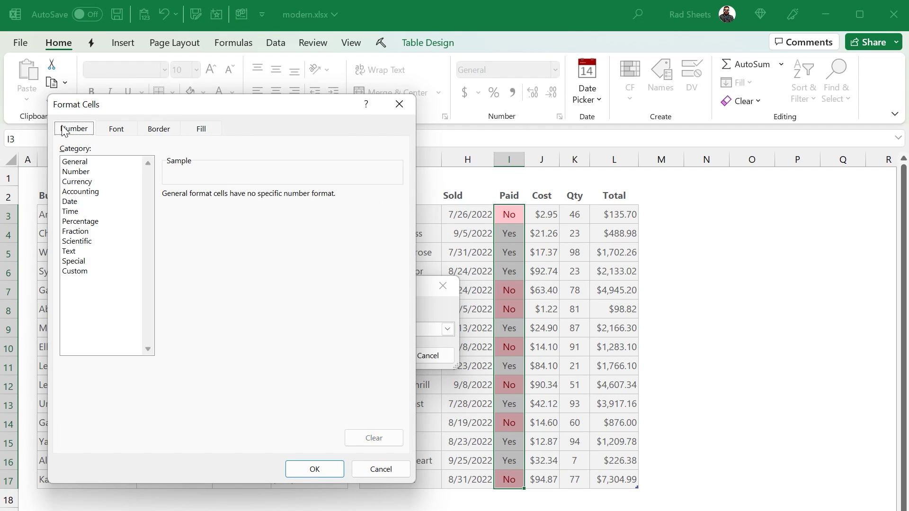
click(116, 129)
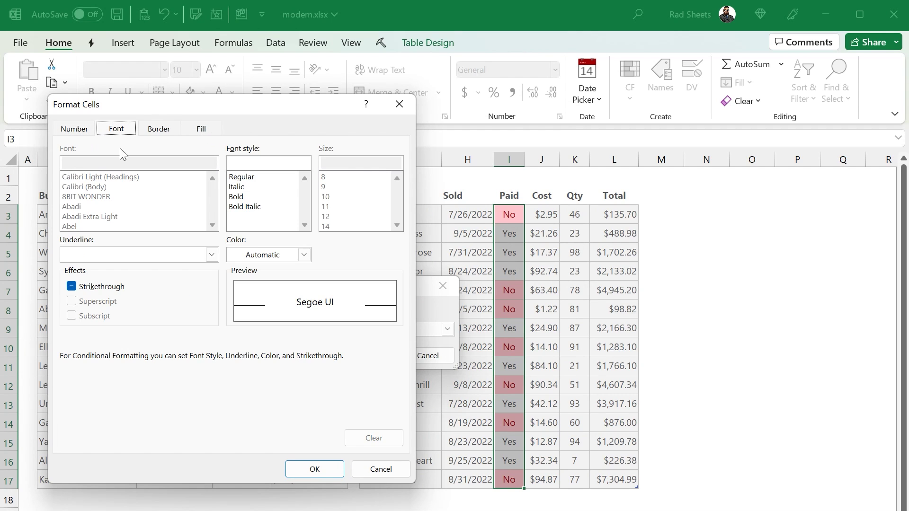
click(304, 256)
click(238, 307)
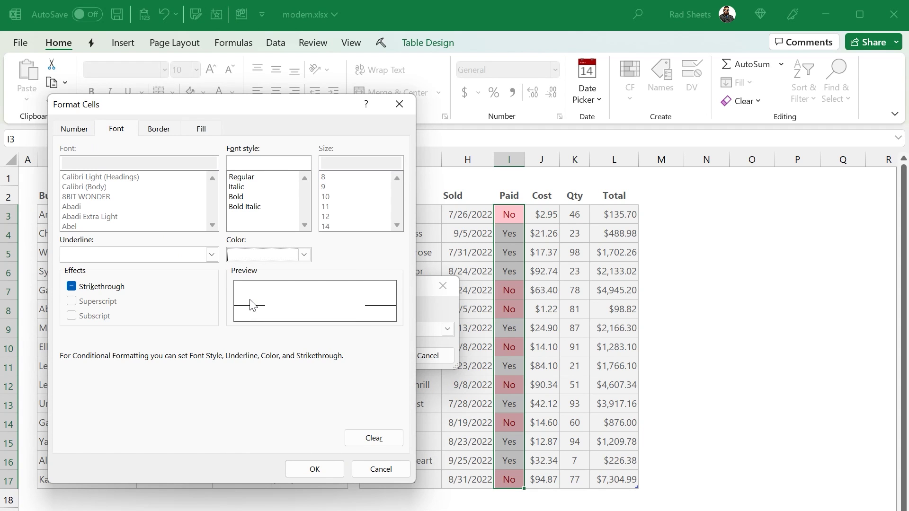
click(315, 469)
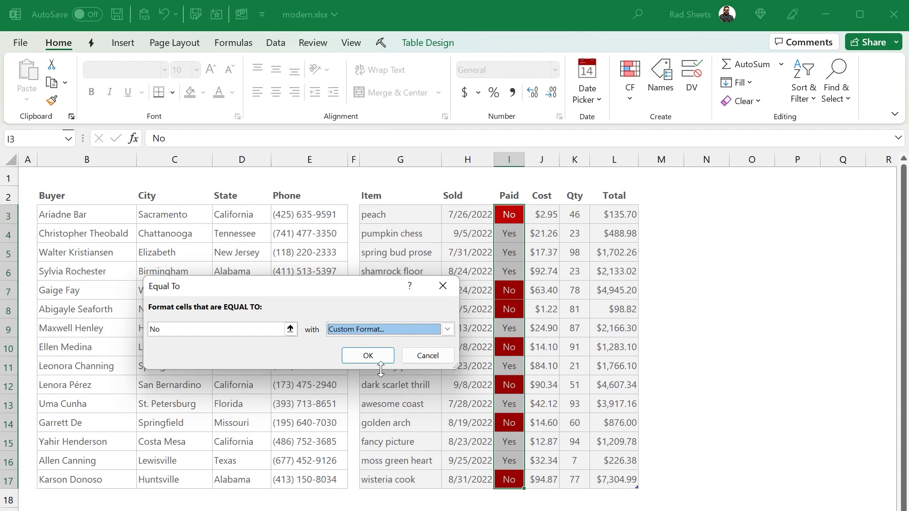
click(366, 355)
click(115, 216)
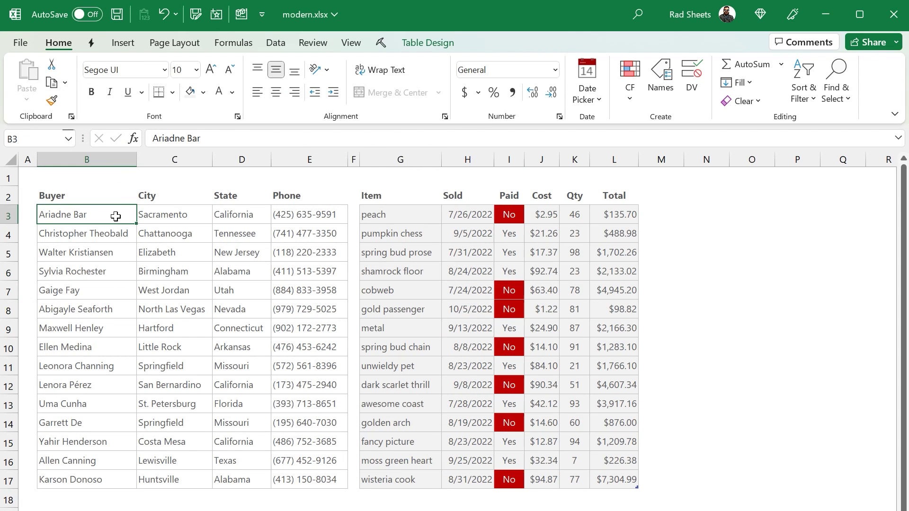
Step: Insert a blank column B before Buyer and shrink it to a 4-pixel sliver
right_click(41, 157)
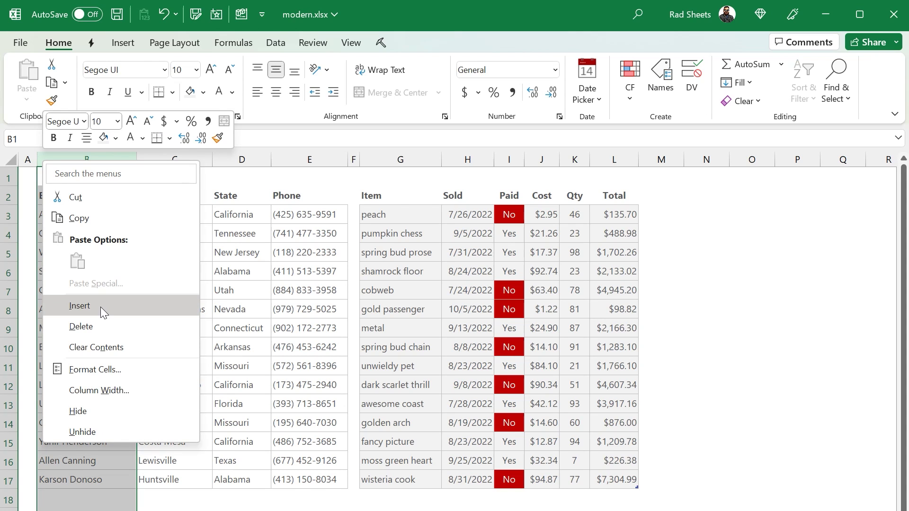
click(100, 306)
click(95, 252)
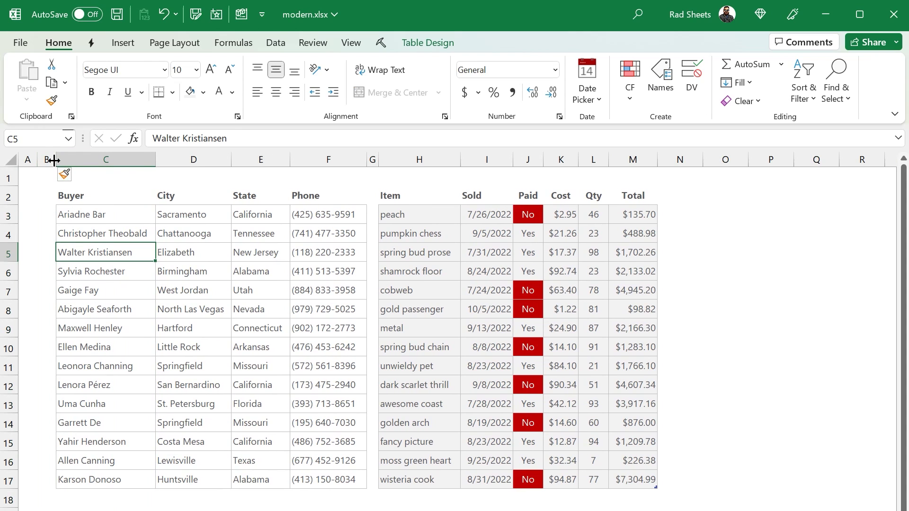
drag(54, 161, 33, 161)
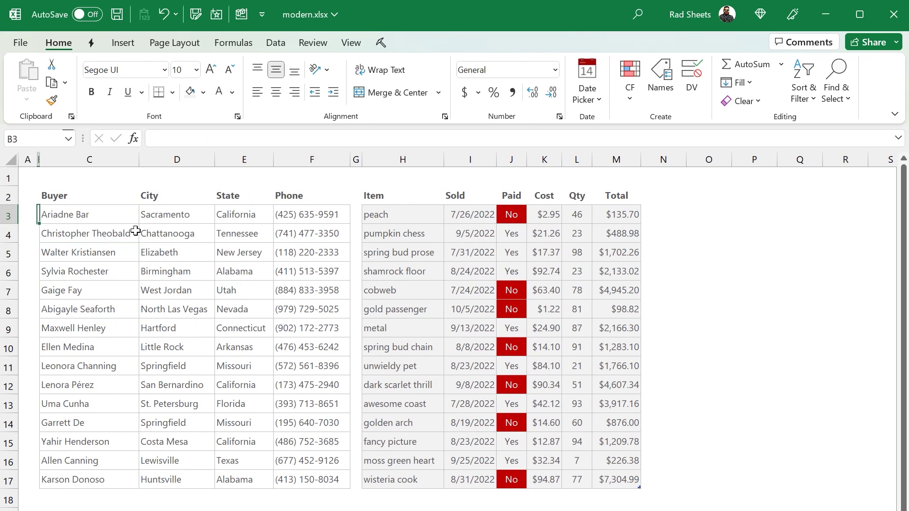
key(shift+Down)
key(shift+Down)
key(shift+Down)
key(shift+Down)
key(shift+Down)
key(shift+Down)
key(shift+Down)
key(shift+Down)
key(shift+Down)
key(shift+Down)
key(shift+Down)
key(shift+Down)
key(shift+Down)
key(shift+Down)
click(630, 89)
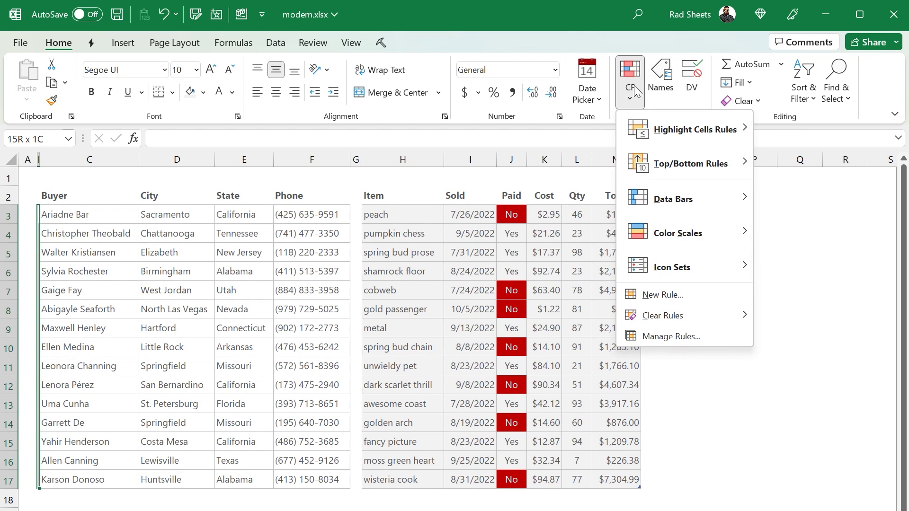
Step: Add a formula rule on column B that fills dark red where the row's Paid value is No
click(662, 294)
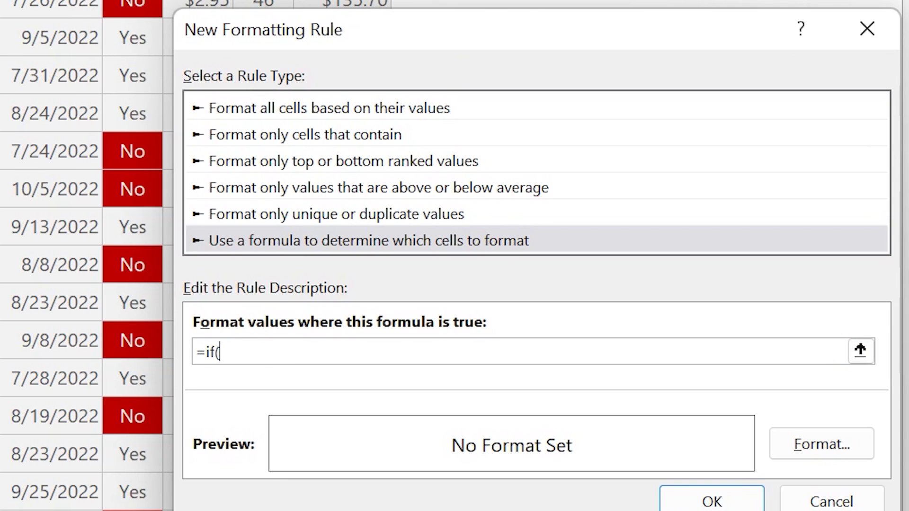
click(133, 6)
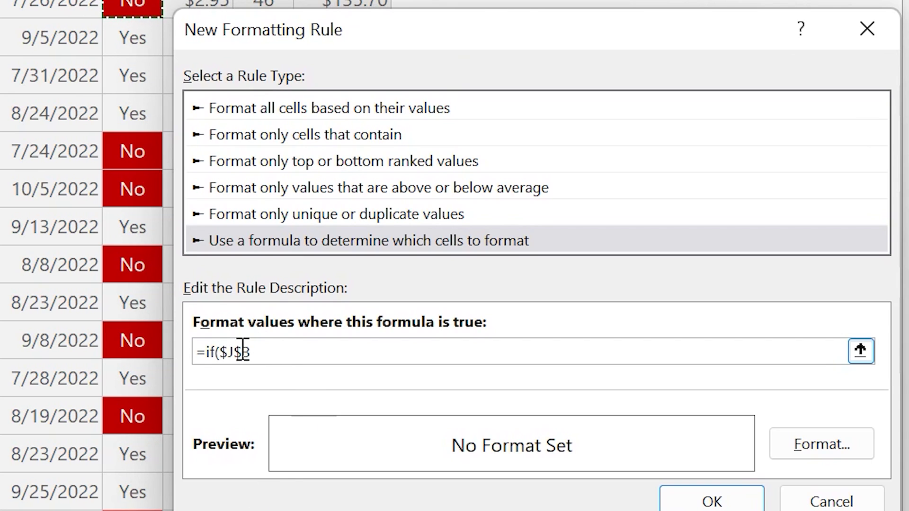
click(254, 351)
key(Left)
key(BackSpace)
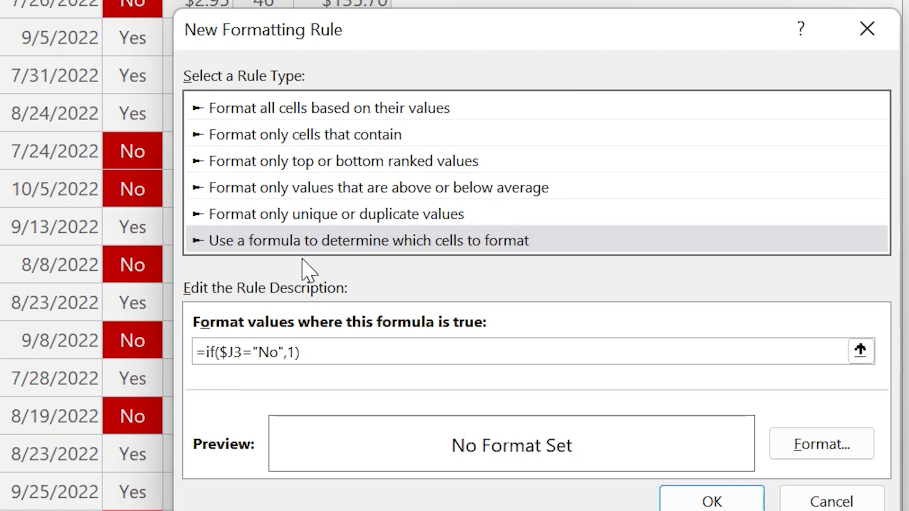
click(807, 447)
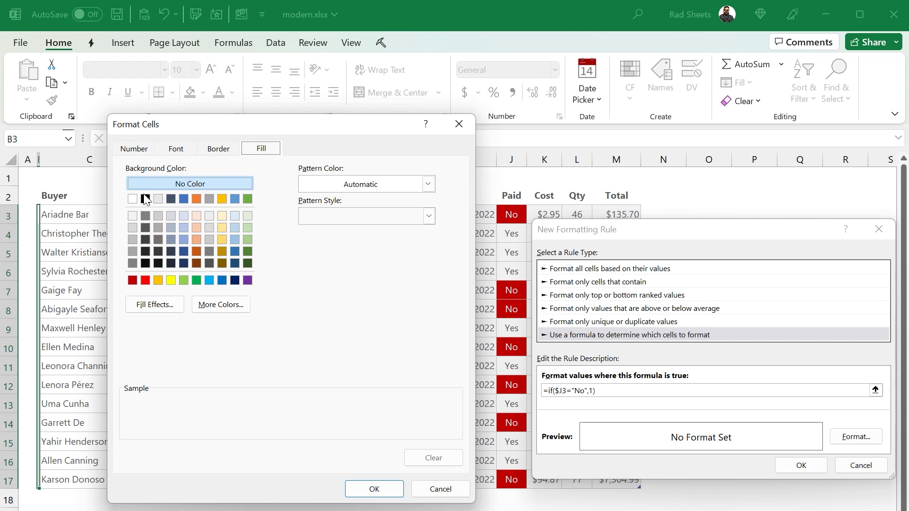
click(132, 281)
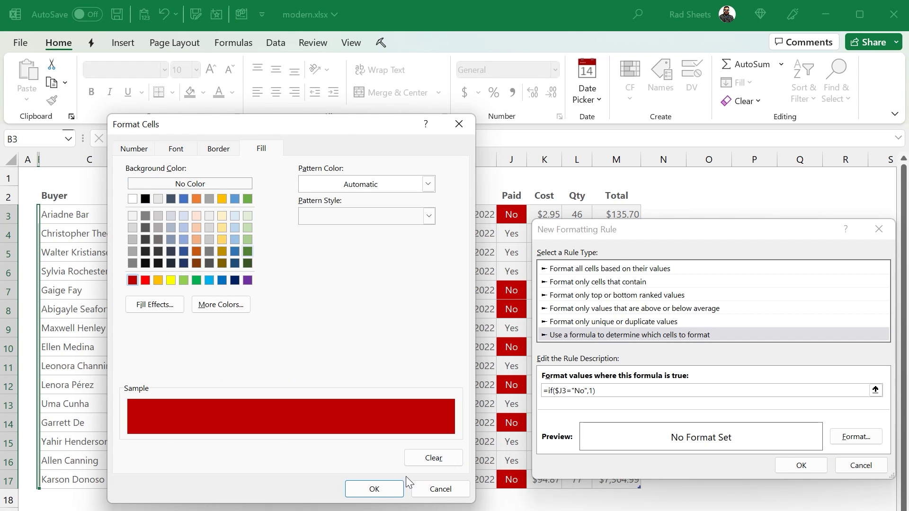
click(392, 487)
click(810, 466)
Step: Apply a coloured border to chosen edges of the column B sliver cells
click(409, 325)
click(415, 418)
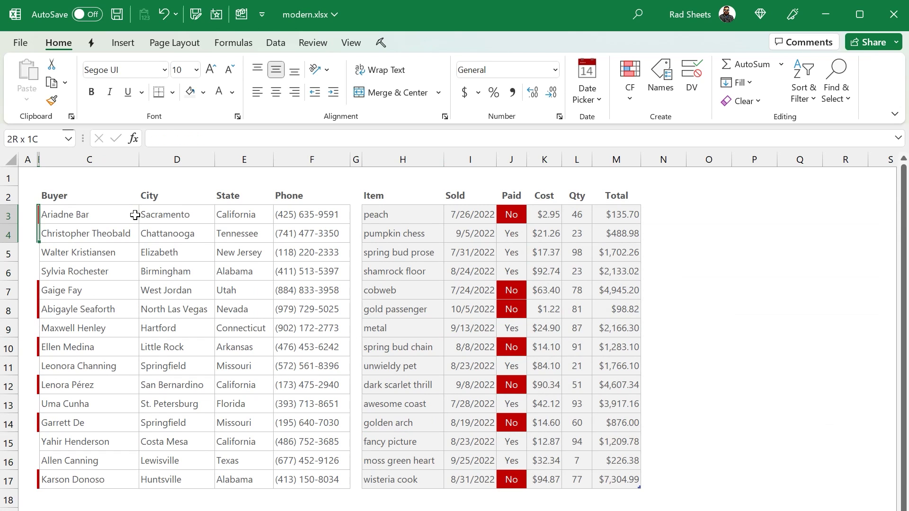
key(shift+Down)
key(shift+Down)
key(shift+Down)
key(shift+Down)
key(shift+Down)
key(shift+Down)
key(shift+Down)
key(shift+Down)
key(shift+Down)
key(shift+Down)
key(shift+Down)
key(shift+Down)
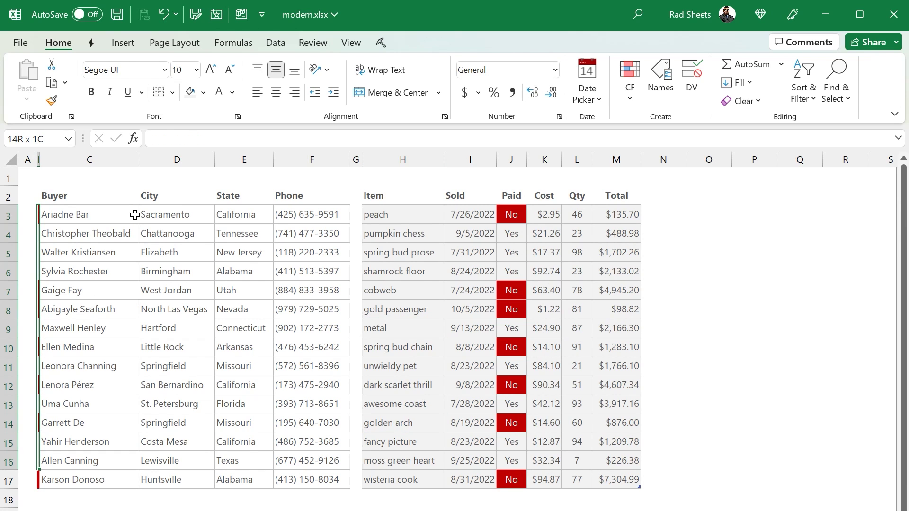
key(shift+Down)
key(ctrl+1)
click(326, 330)
click(263, 392)
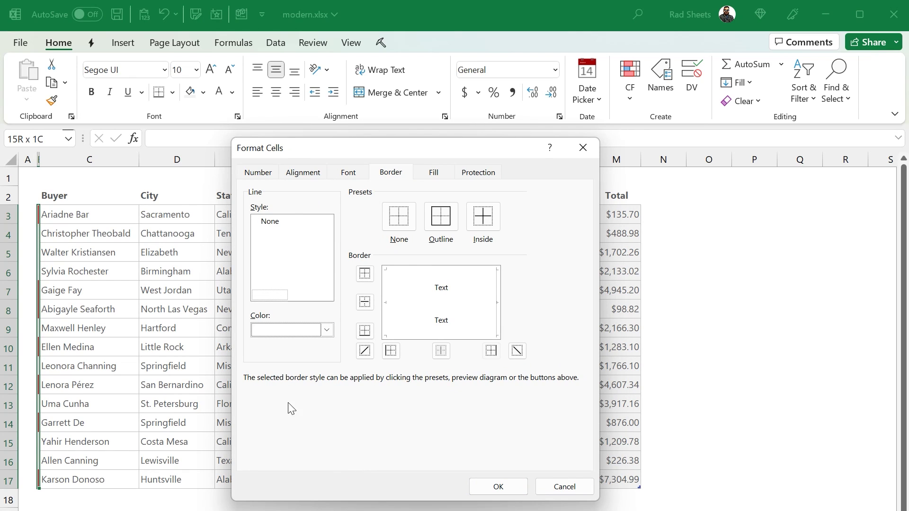
click(364, 302)
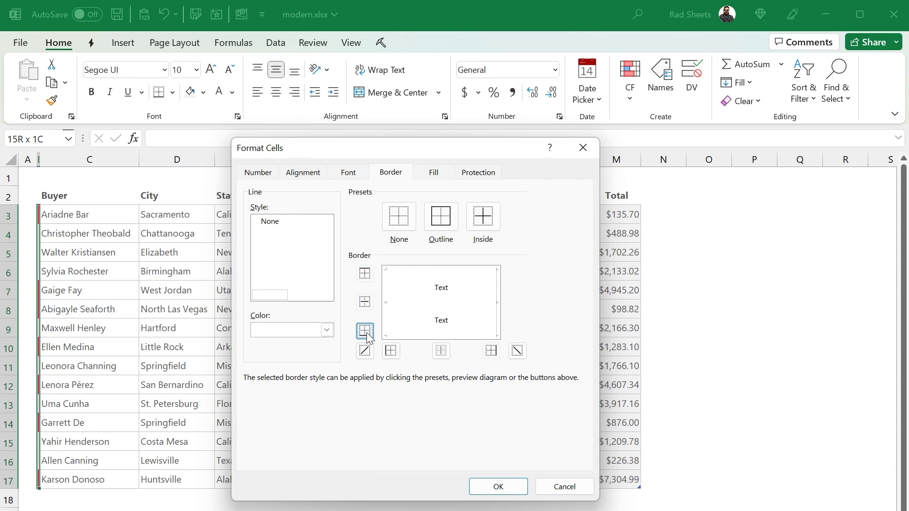
click(506, 486)
click(122, 335)
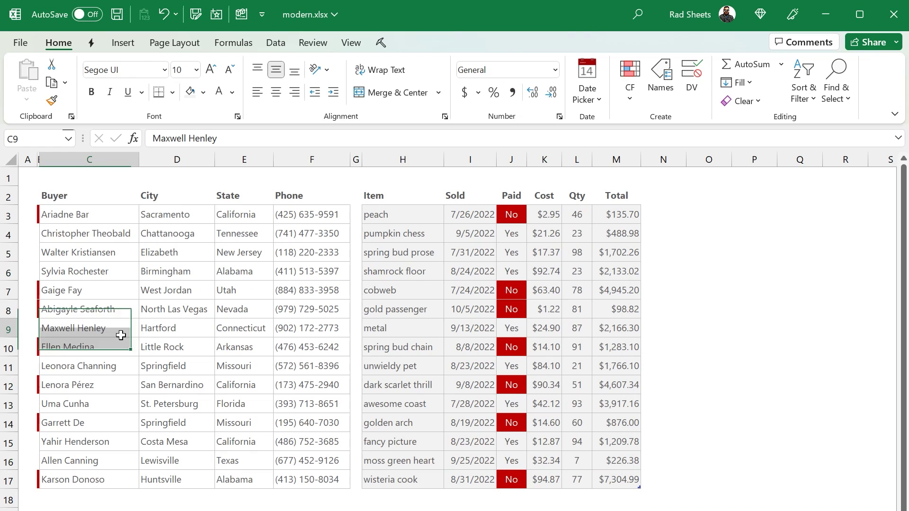
click(77, 308)
click(67, 290)
click(663, 214)
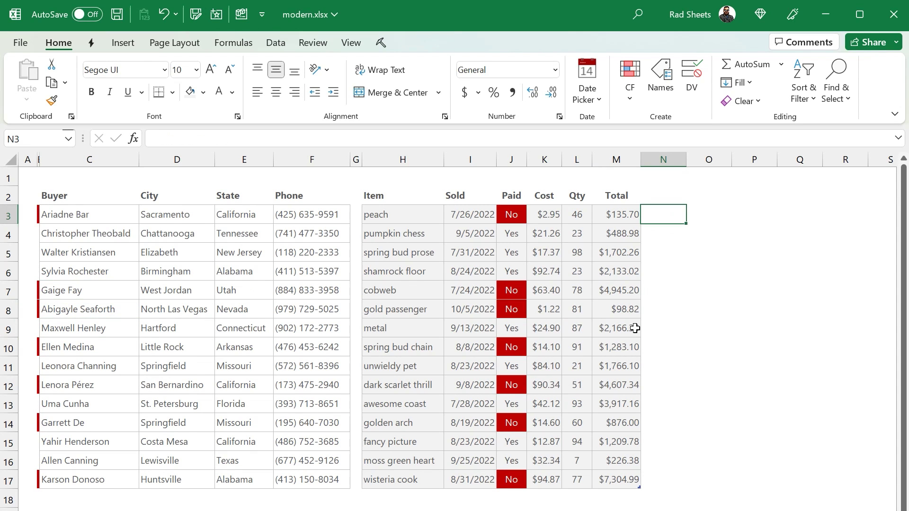
text(=)
key(Left)
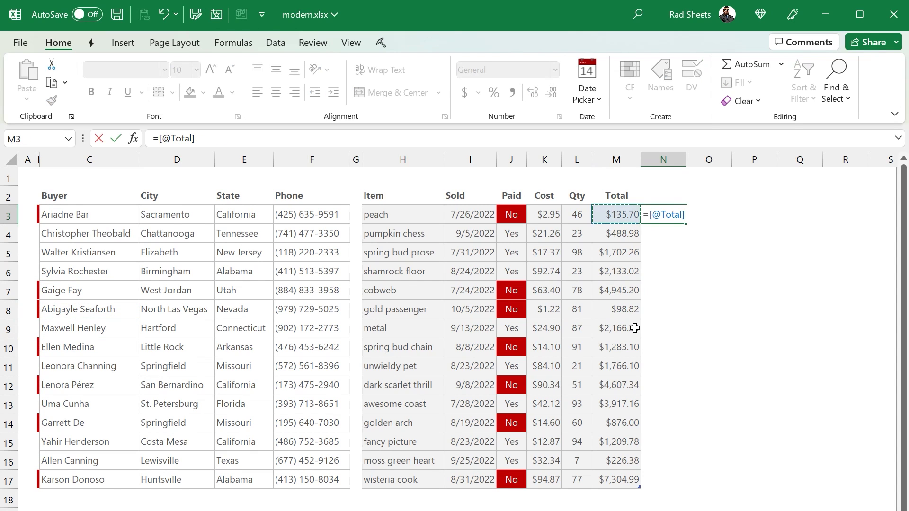
key(Return)
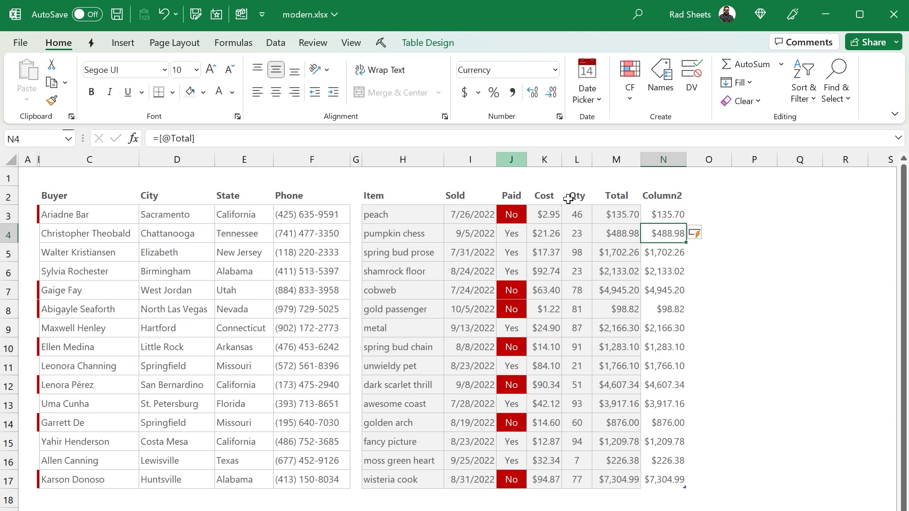
click(659, 195)
click(218, 92)
Step: Apply grey data bars to the helper column's values, showing bars only
drag(663, 214, 664, 480)
click(629, 78)
mouse_move(680, 211)
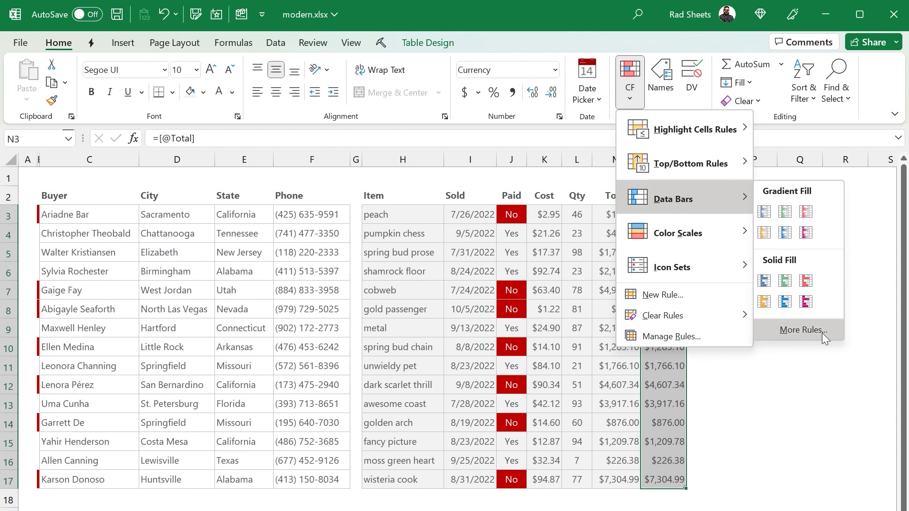
click(826, 330)
click(353, 300)
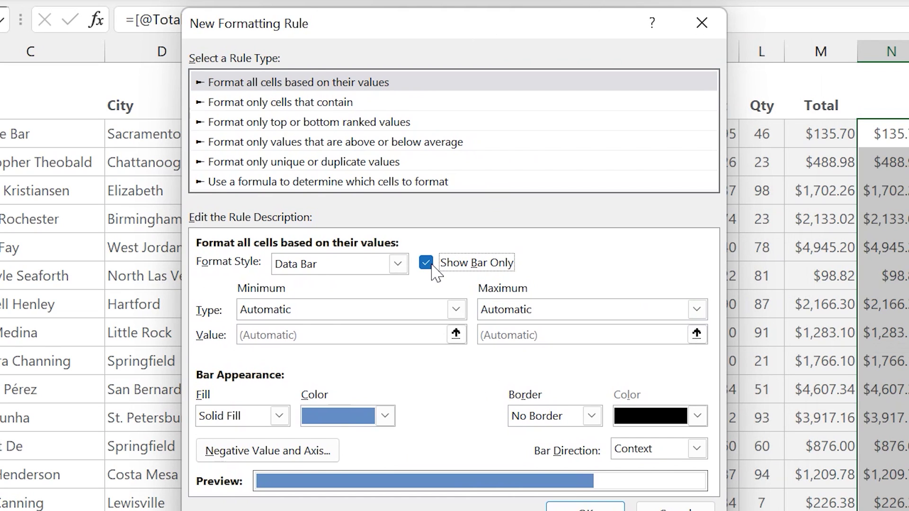
click(380, 420)
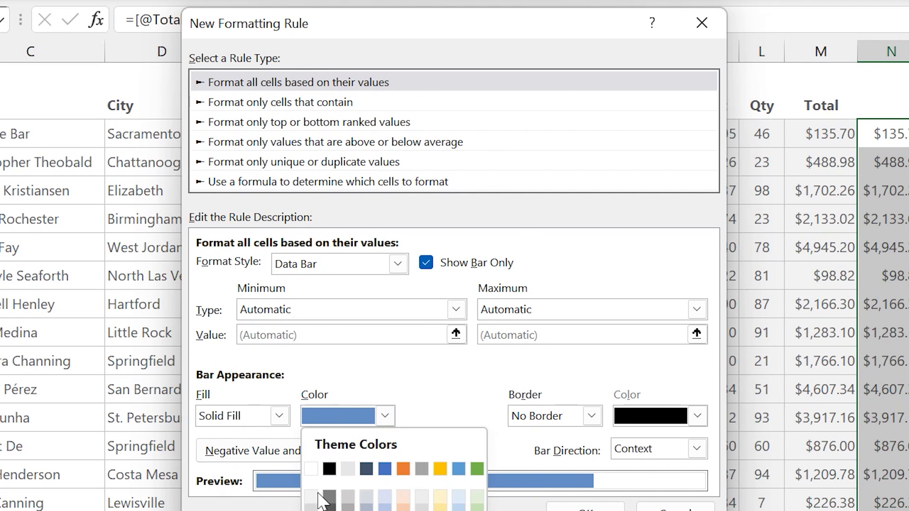
click(421, 468)
key(Return)
Step: Widen the data bar column N
click(809, 248)
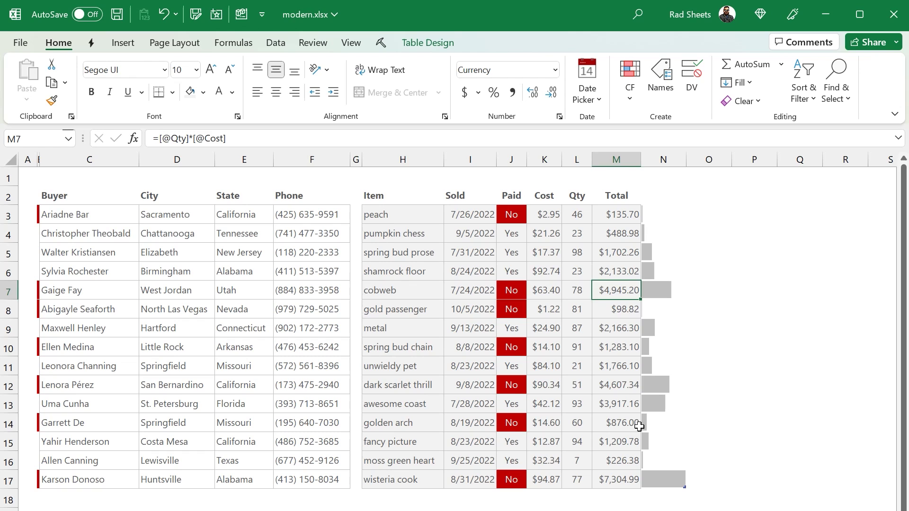
click(882, 444)
click(667, 459)
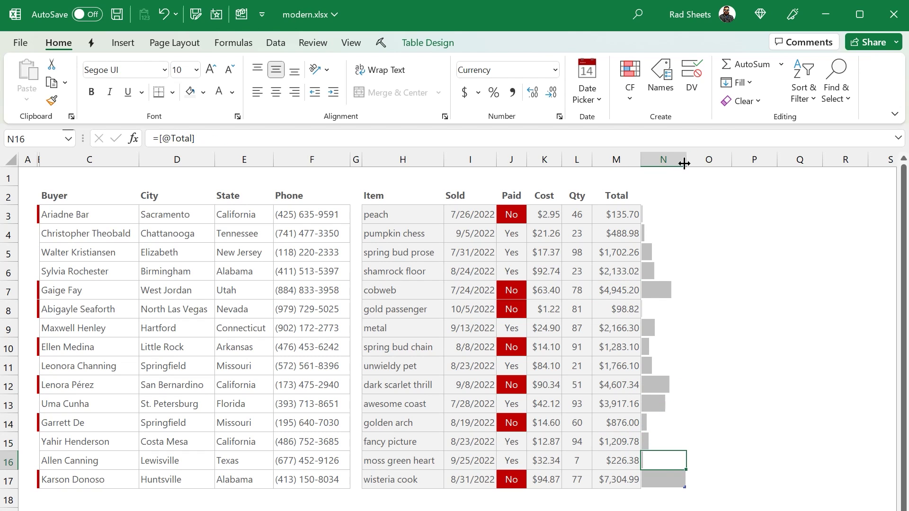
mouse_move(686, 159)
mouse_down()
mouse_move(727, 159)
mouse_move(693, 156)
mouse_up()
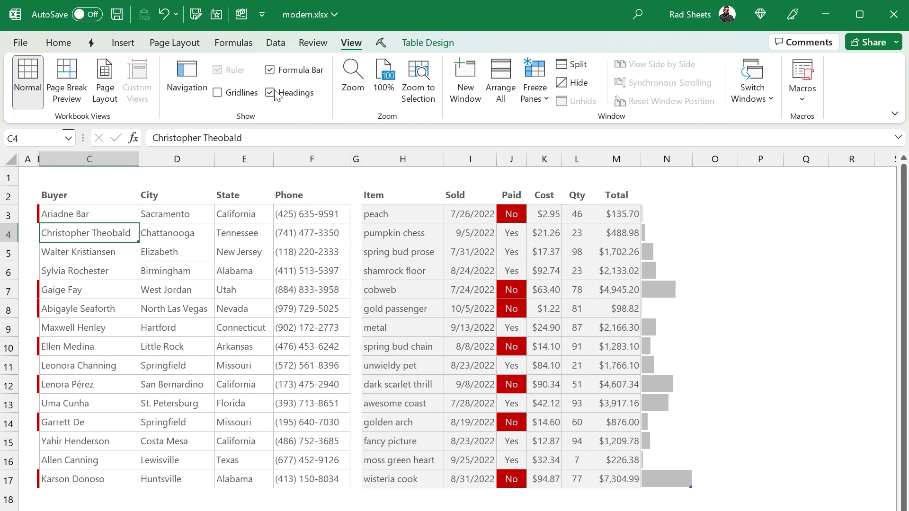
Step: Hide the row and column headings from the View tab
click(271, 94)
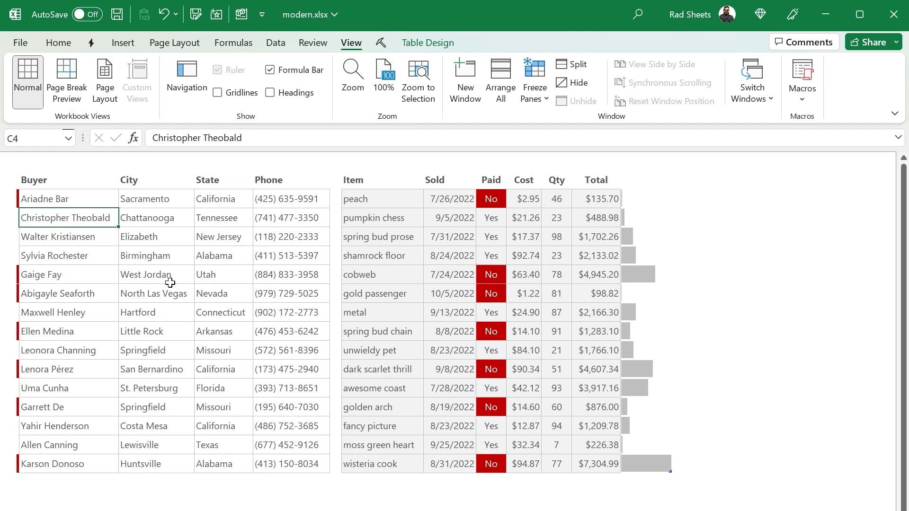
click(234, 296)
click(286, 314)
click(404, 350)
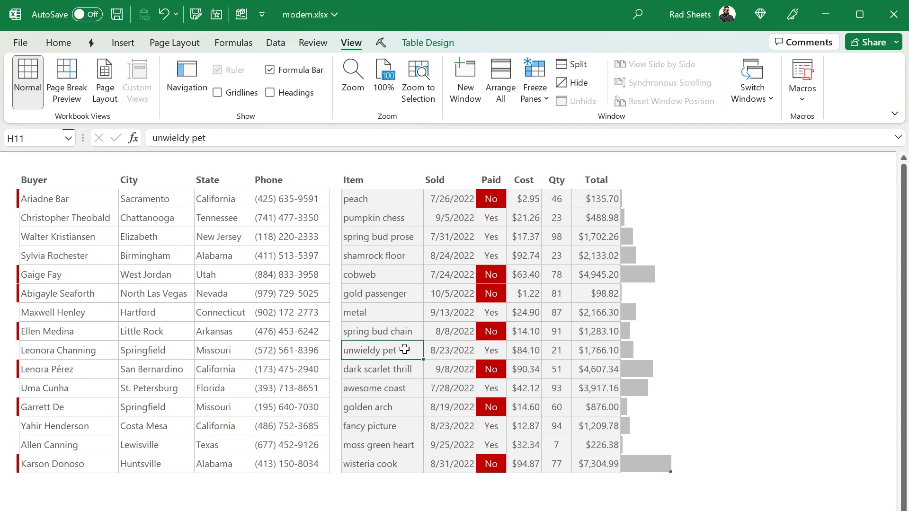
click(569, 358)
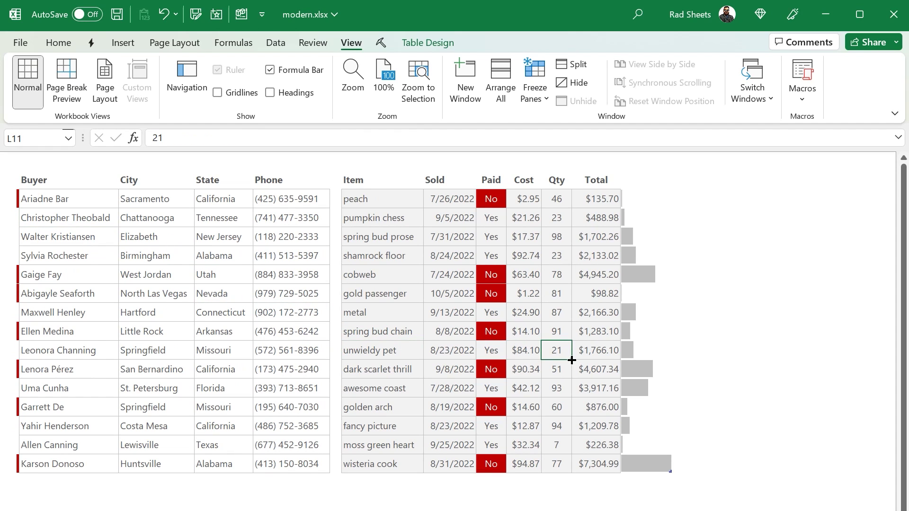
Step: Enter a new buyer's name below the last buyer, dismissing AutoComplete, so both tables extend
click(81, 478)
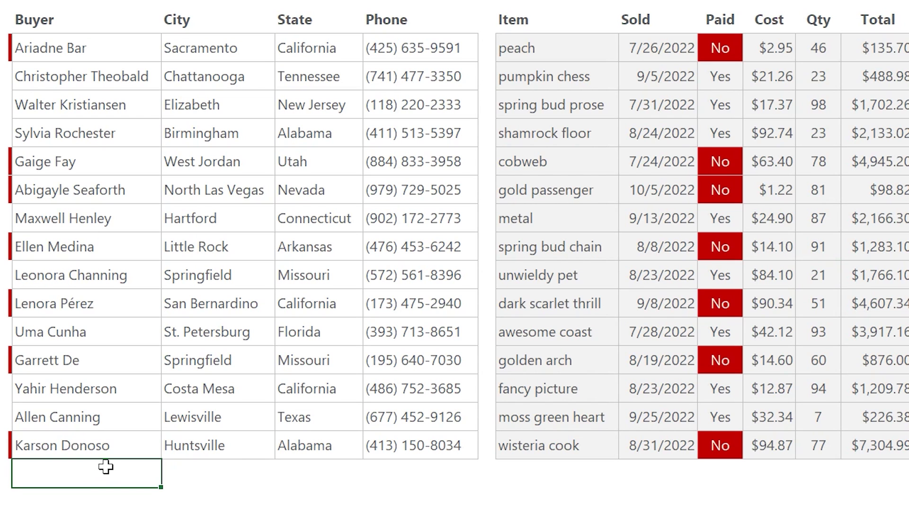
text(S)
key(BackSpace)
text(Sam Rad)
key(Return)
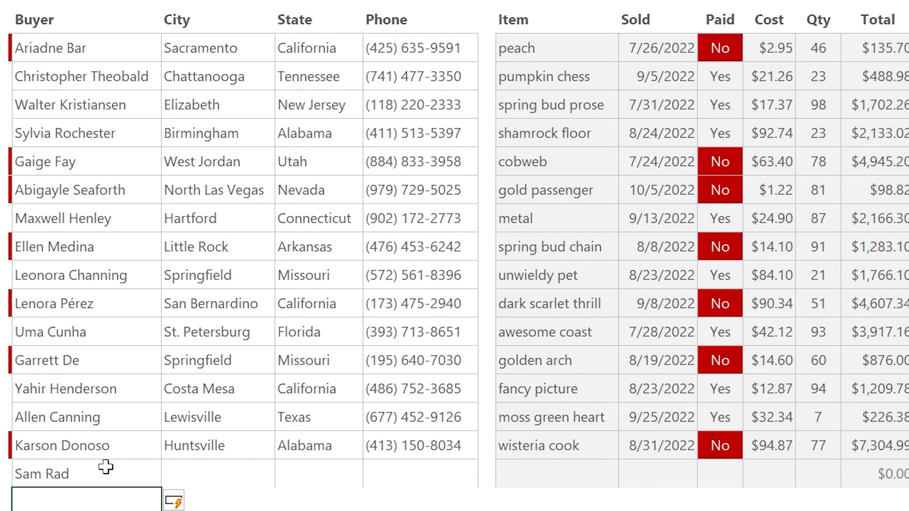
click(874, 478)
key(Left)
key(Left)
key(Left)
key(Left)
key(Left)
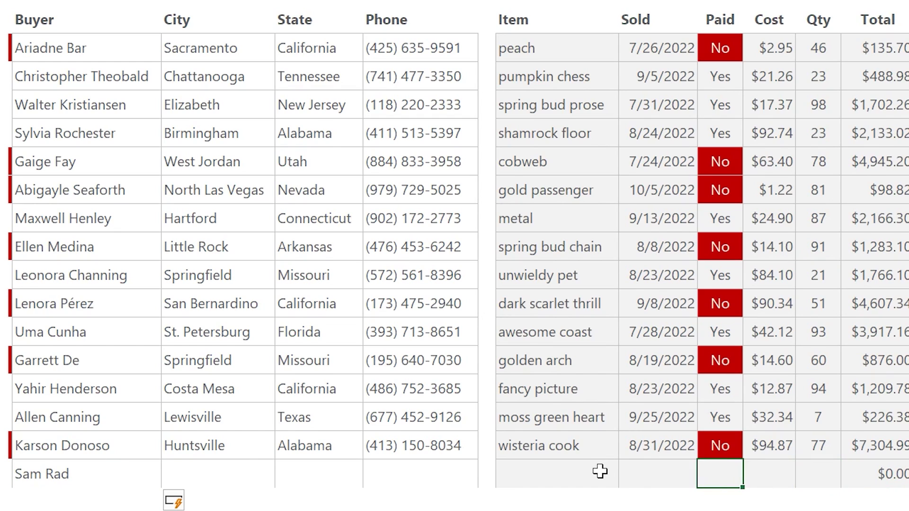
key(Left)
key(Left)
key(Left)
key(Left)
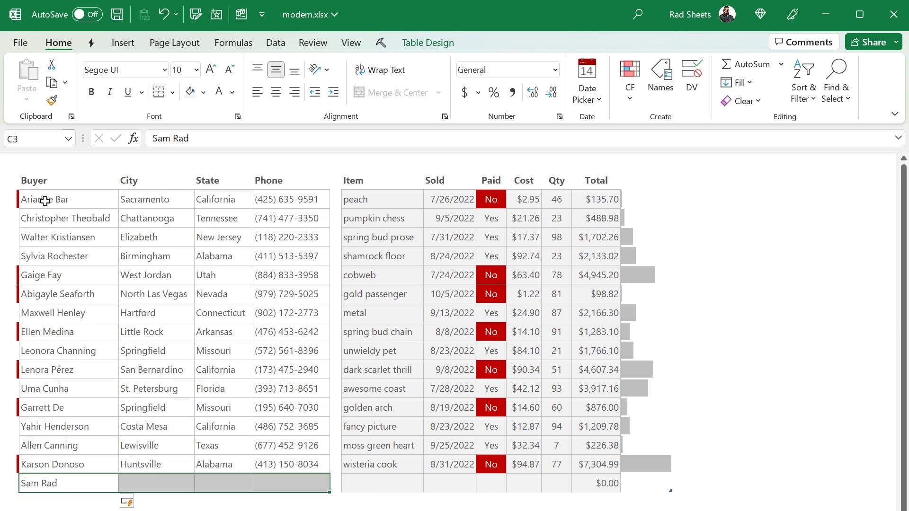
Step: Select Buyer through Phone and start a conditional formatting rule with formula =if($C4="",1)
drag(47, 44, 250, 322)
drag(178, 383, 294, 479)
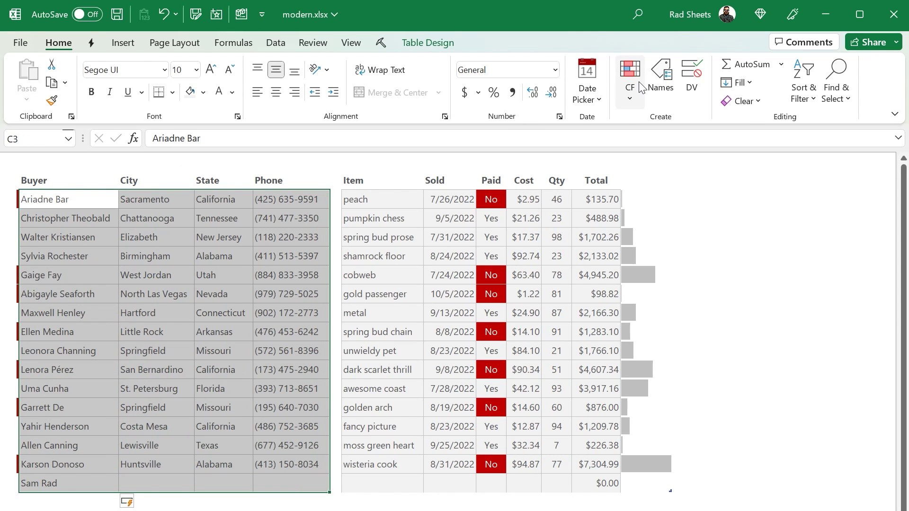
click(627, 85)
click(634, 290)
click(540, 315)
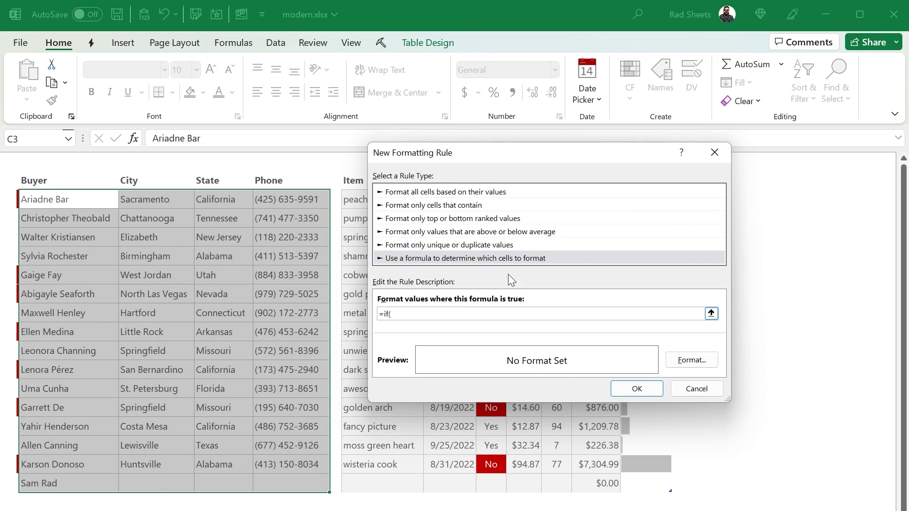
text(=if()
click(81, 218)
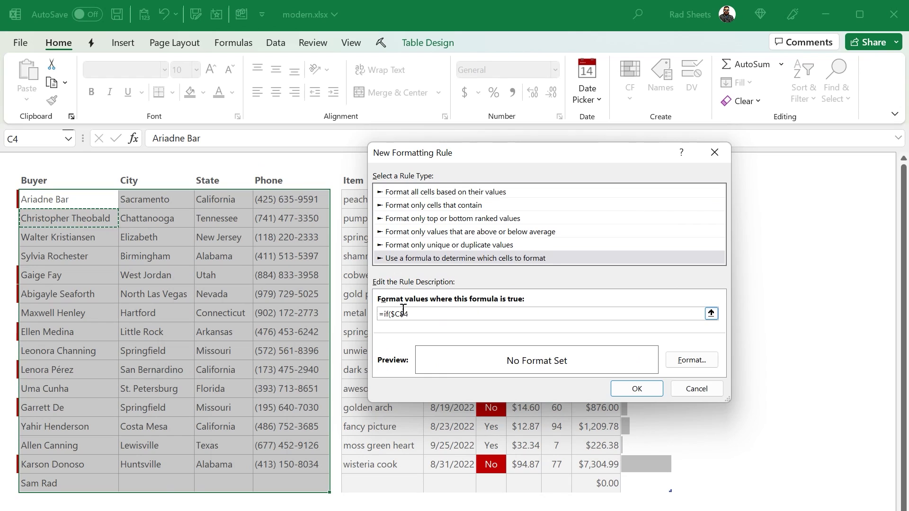
click(423, 315)
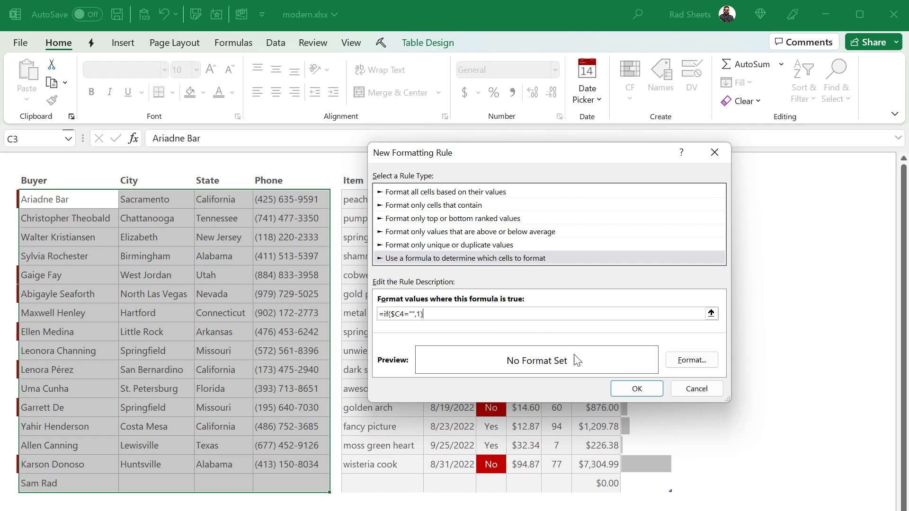
Step: Give the rule a grey border format and confirm it
click(687, 360)
click(299, 118)
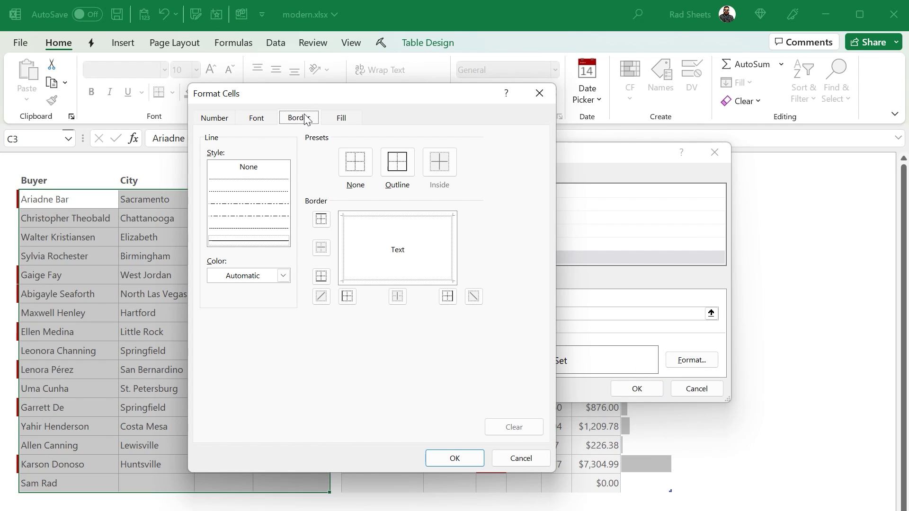
click(283, 277)
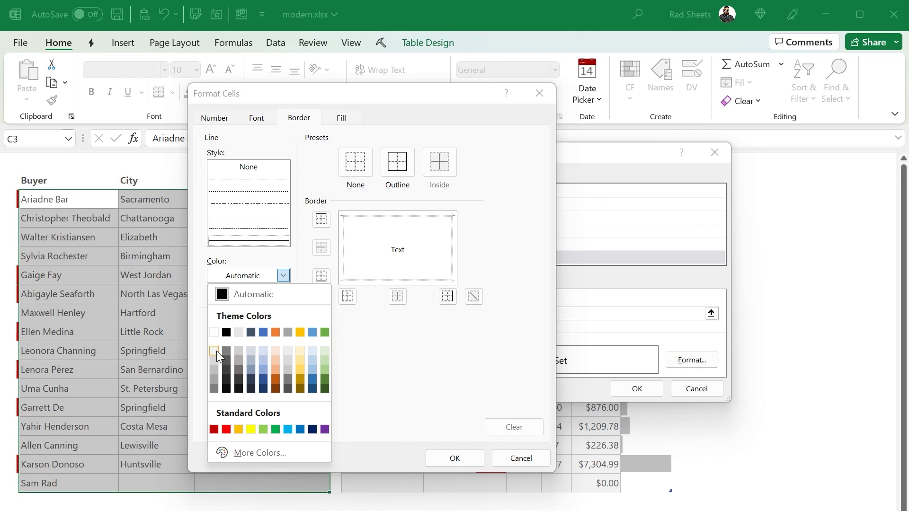
click(214, 369)
key(Return)
key(Return)
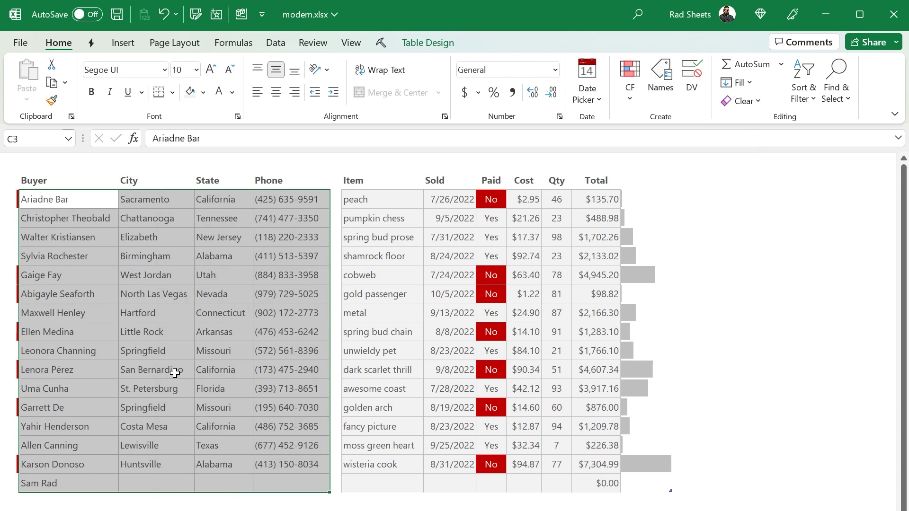
Step: Enter another buyer's name in the row below to extend both tables
click(156, 369)
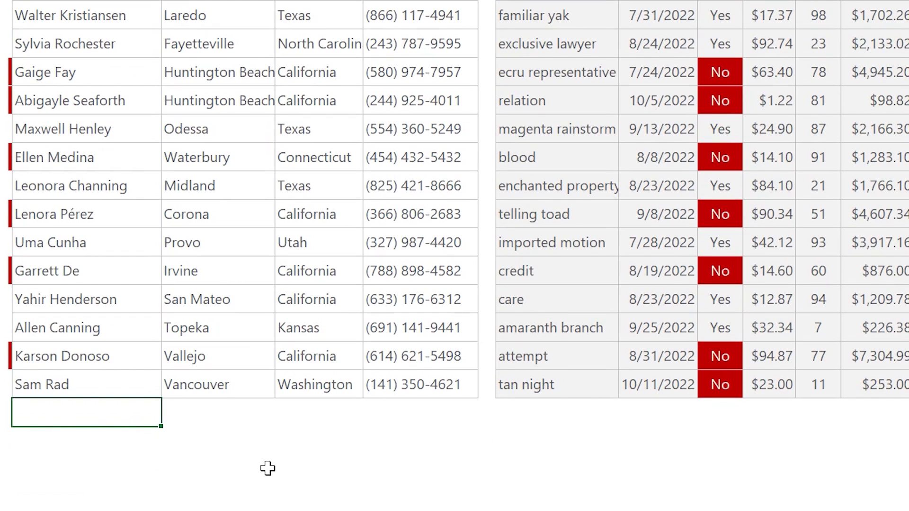
text(TheStephens)
key(Return)
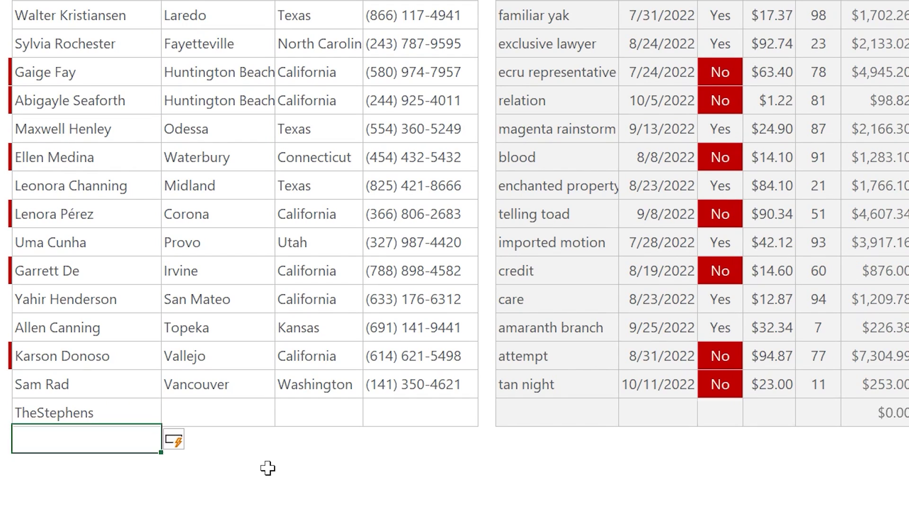
click(221, 442)
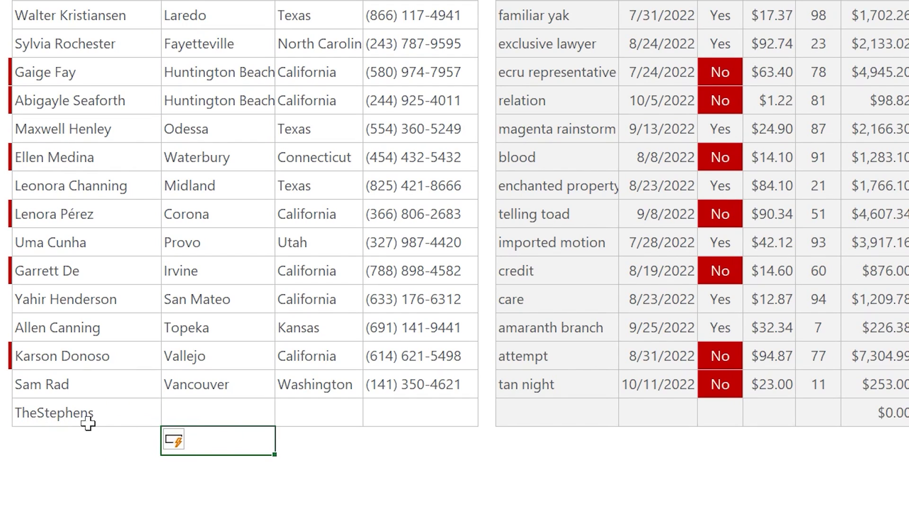